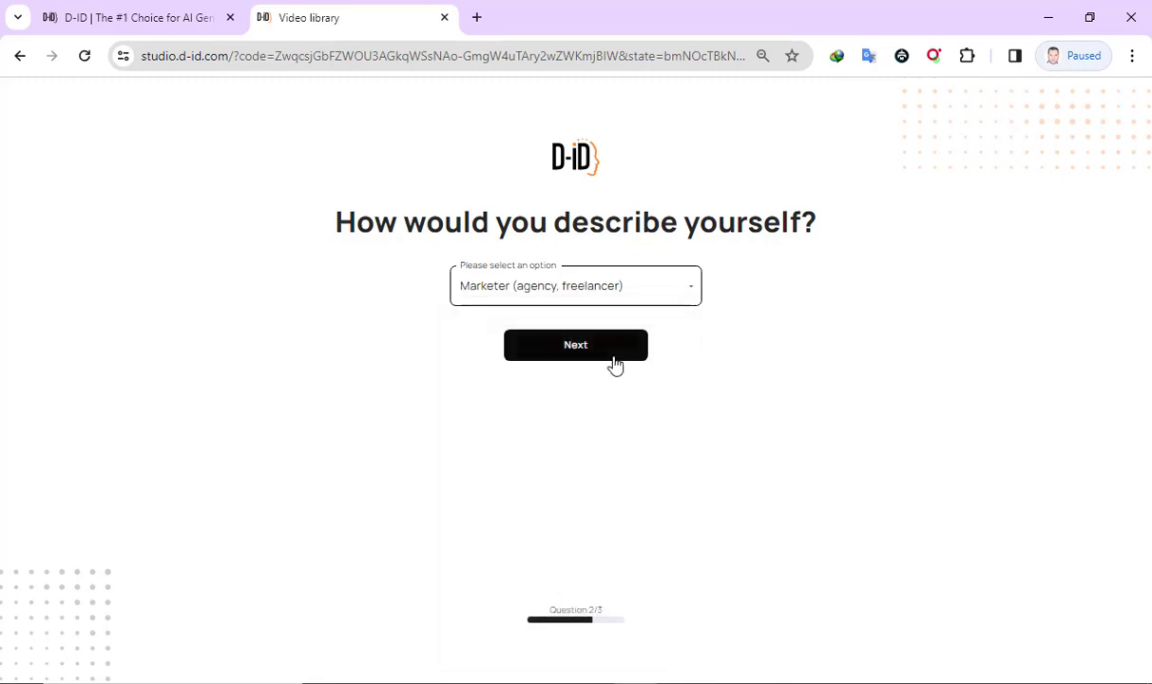
# Submit the Marketer (agency, freelancer) answer, then choose Sales & marketing as the main use and finish the onboarding questions
pyautogui.click(597, 357)
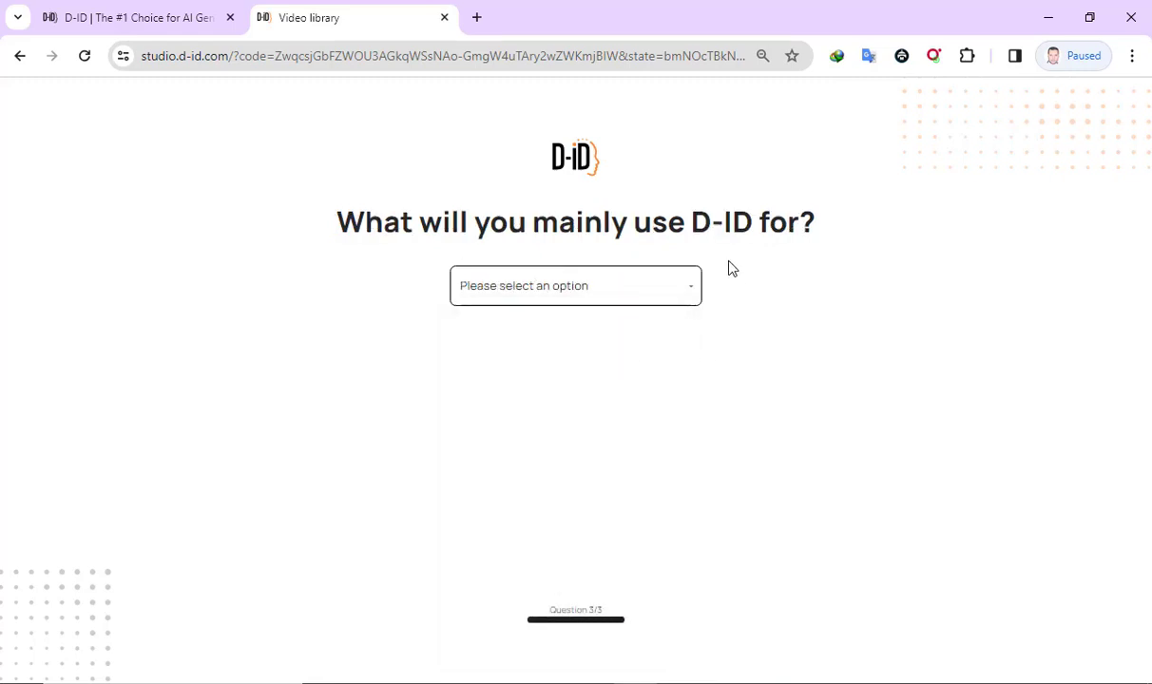
pyautogui.click(693, 296)
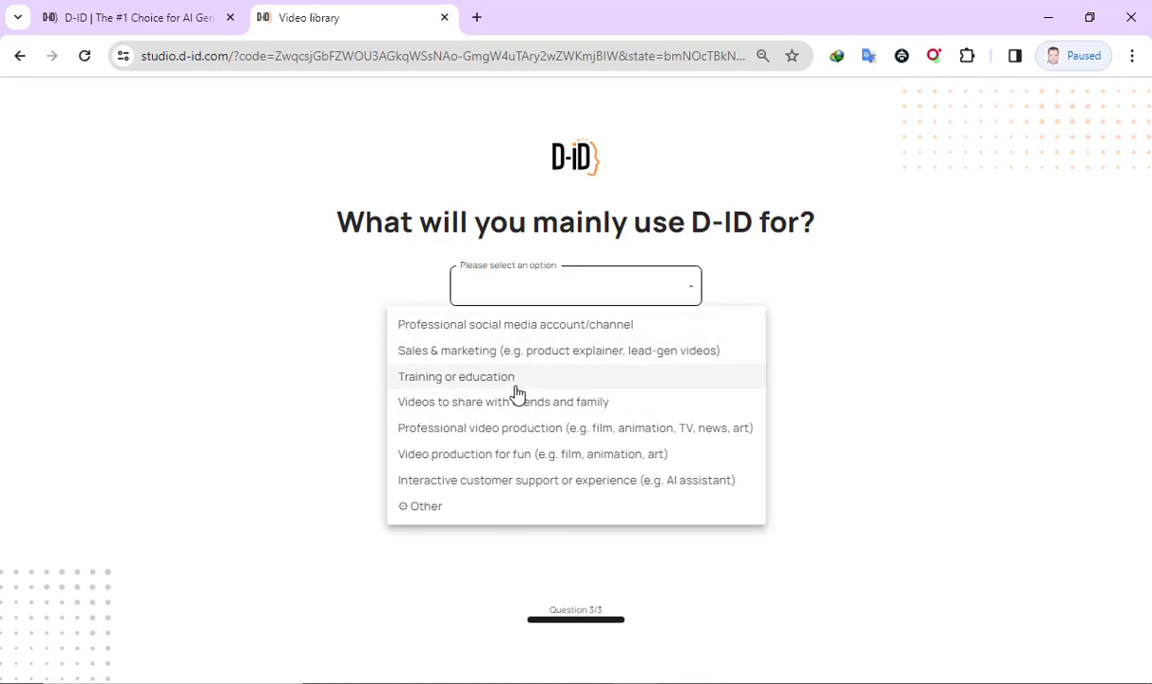
pyautogui.click(514, 352)
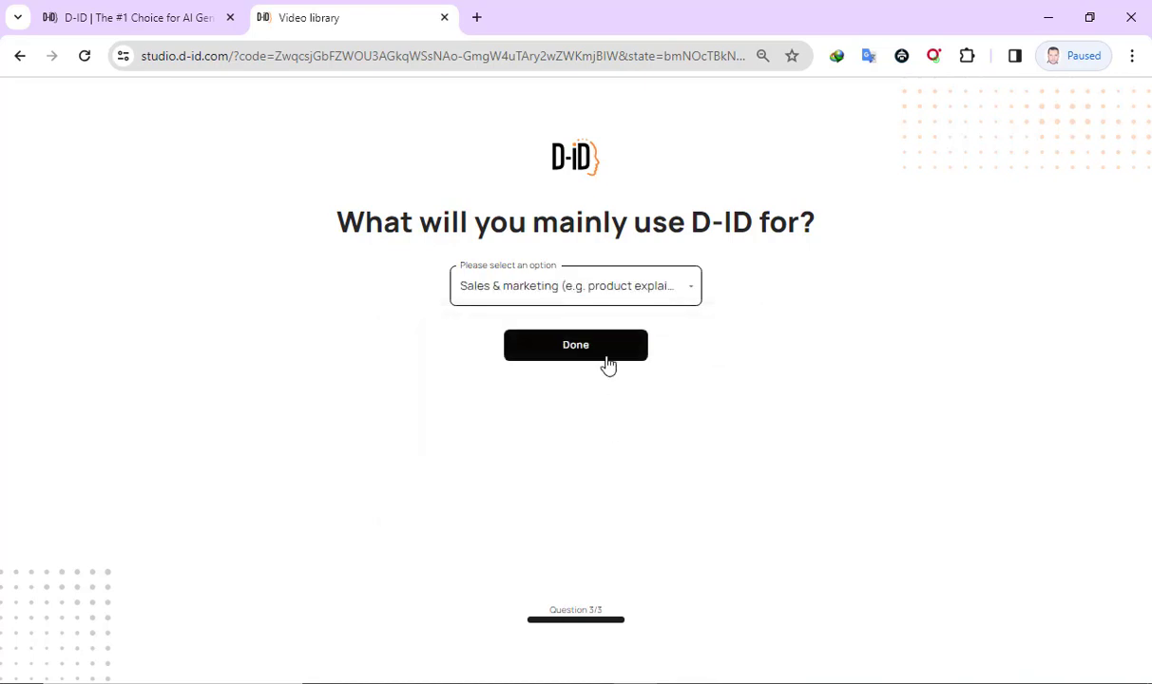
pyautogui.click(598, 348)
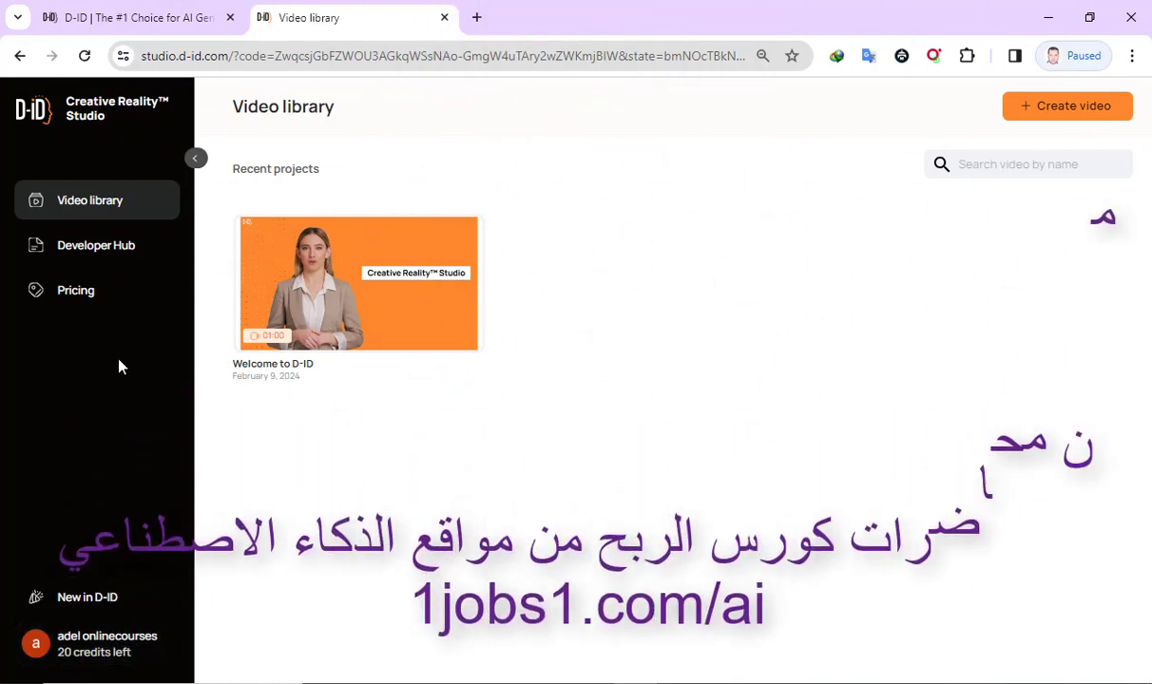
# Review the studio pricing plans, comparing the prices and included video minutes of each plan, and close the pricing page
pyautogui.click(82, 302)
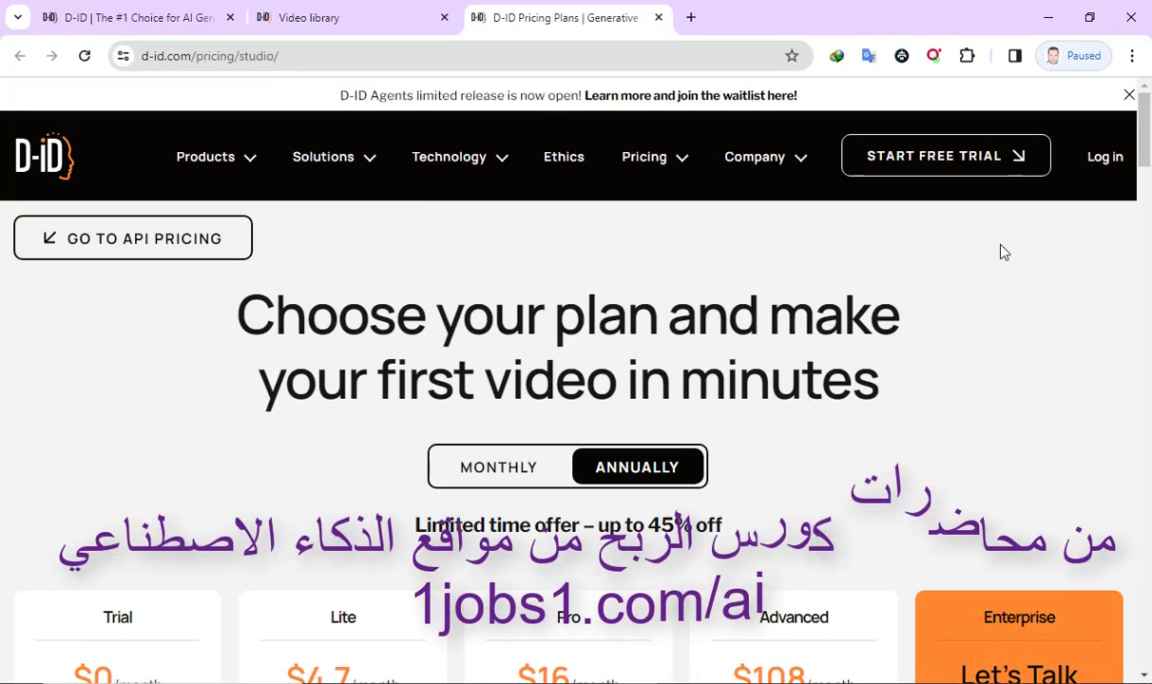
pyautogui.moveTo(1145, 126); pyautogui.dragTo(1138, 156)
pyautogui.scroll(-2, 456, 487)
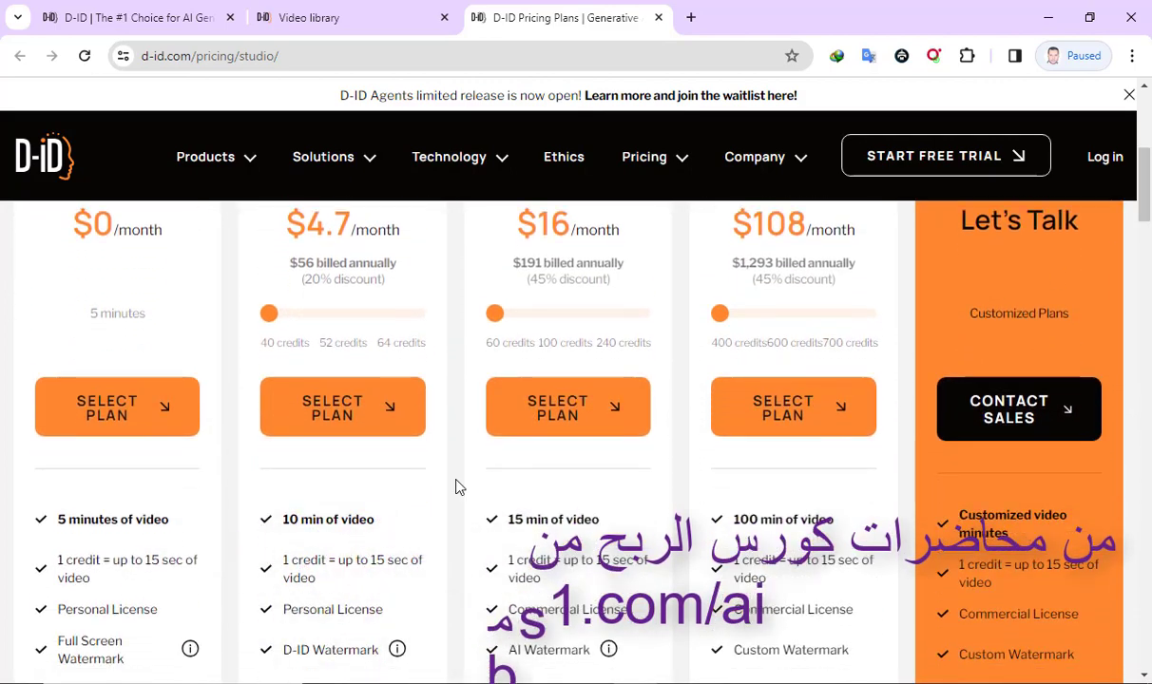
pyautogui.moveTo(57, 519); pyautogui.dragTo(163, 524)
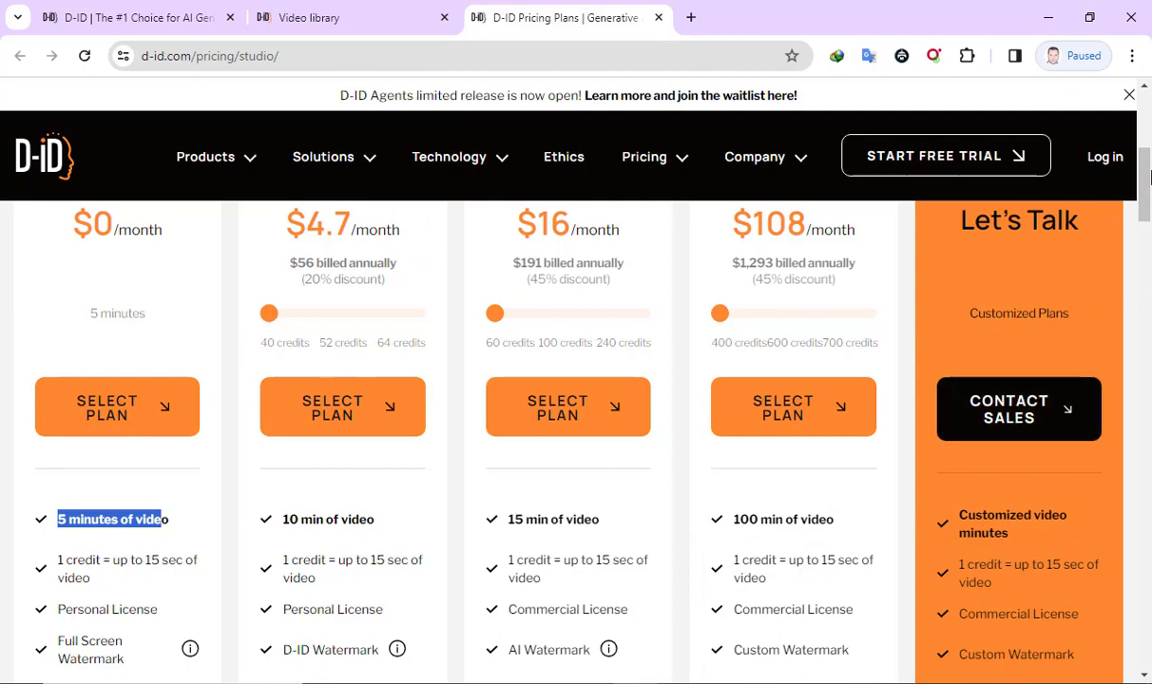
pyautogui.moveTo(1147, 187); pyautogui.dragTo(1142, 152)
pyautogui.scroll(1, 1045, 180)
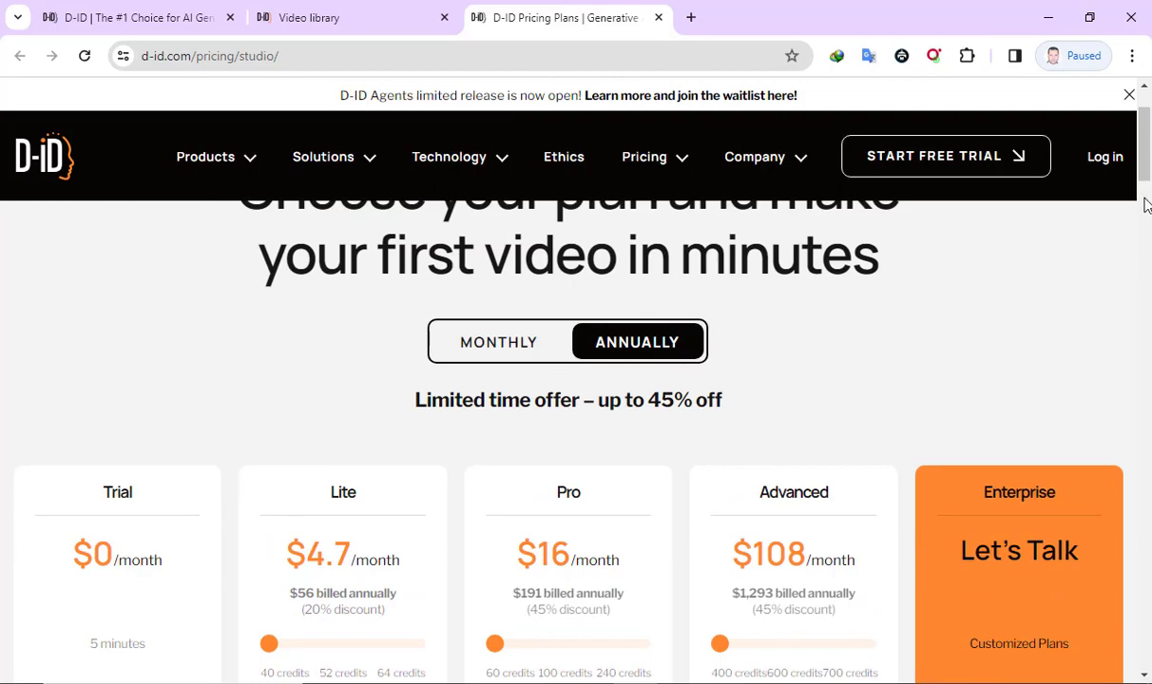
pyautogui.moveTo(1147, 142); pyautogui.dragTo(1146, 95)
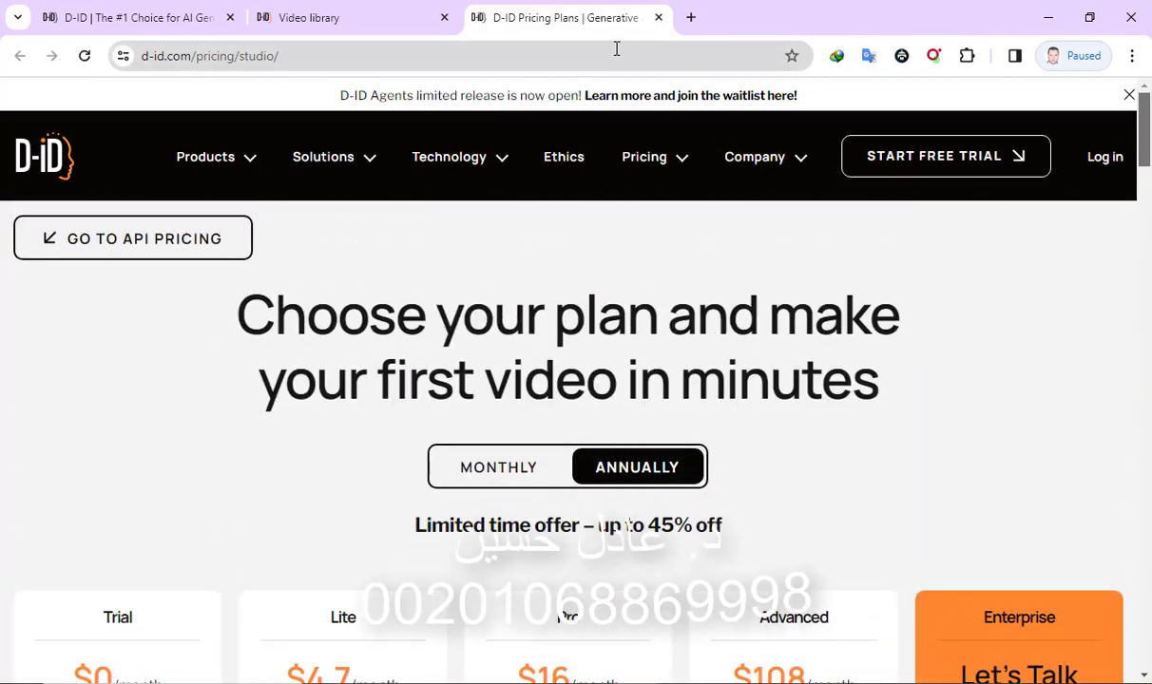
pyautogui.click(658, 18)
# Play the Welcome to D-ID video from the library, skip ahead through its sections and close it
pyautogui.moveTo(337, 338)
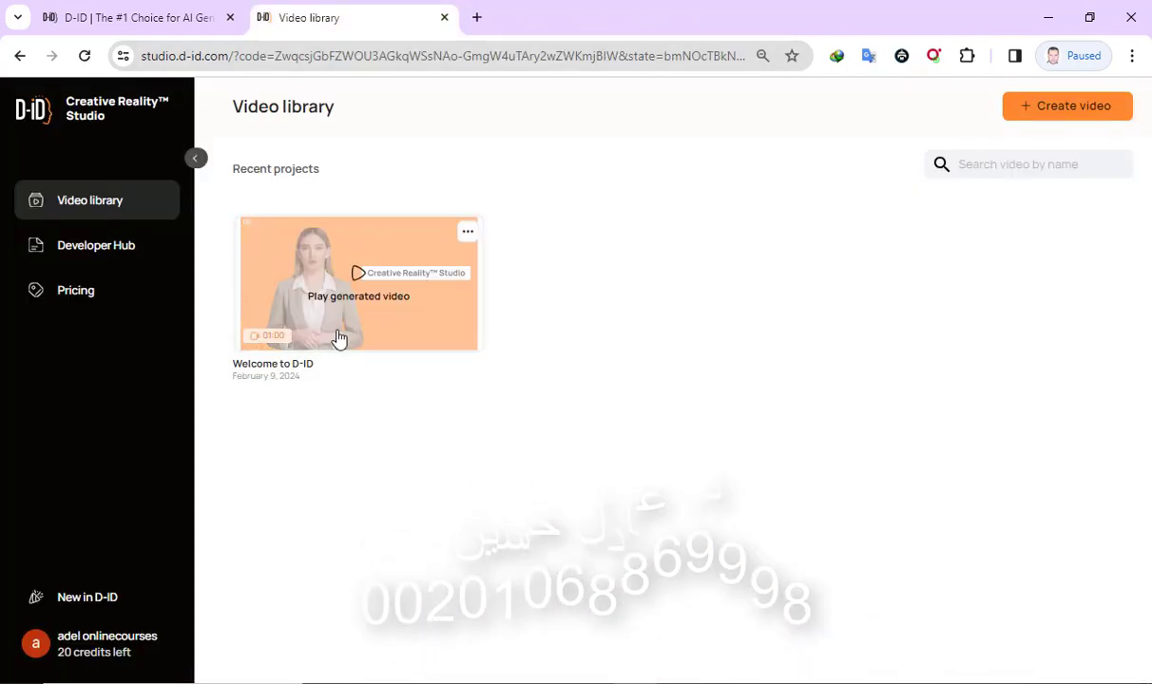
pyautogui.click(357, 276)
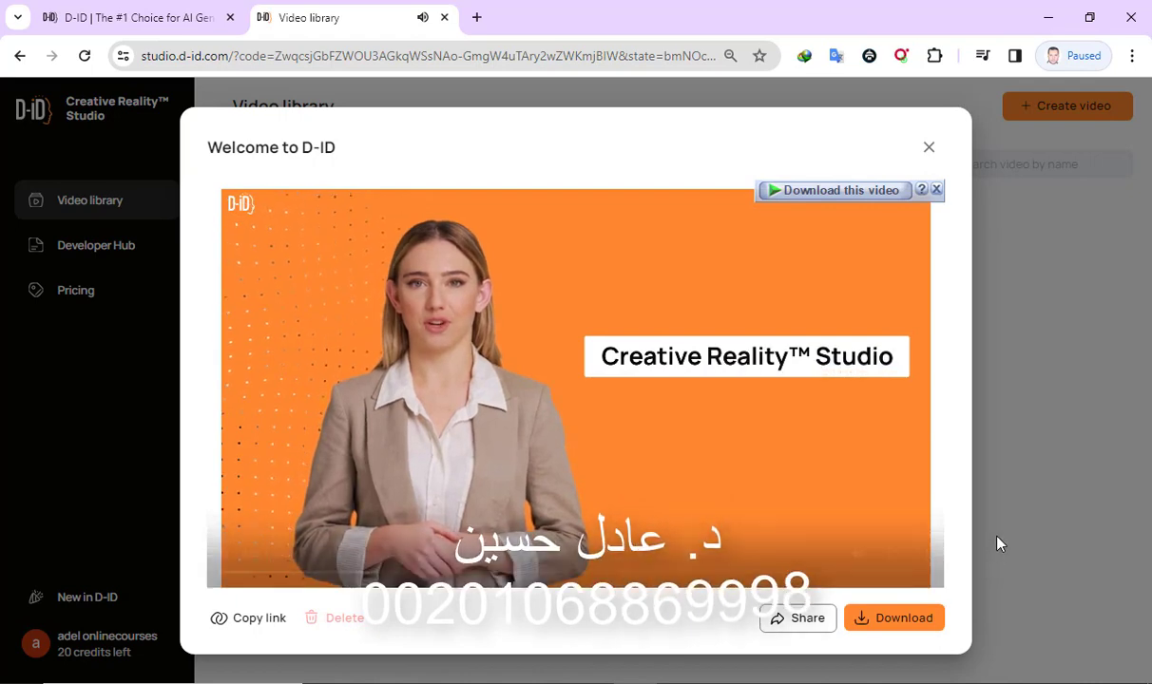
pyautogui.moveTo(911, 280)
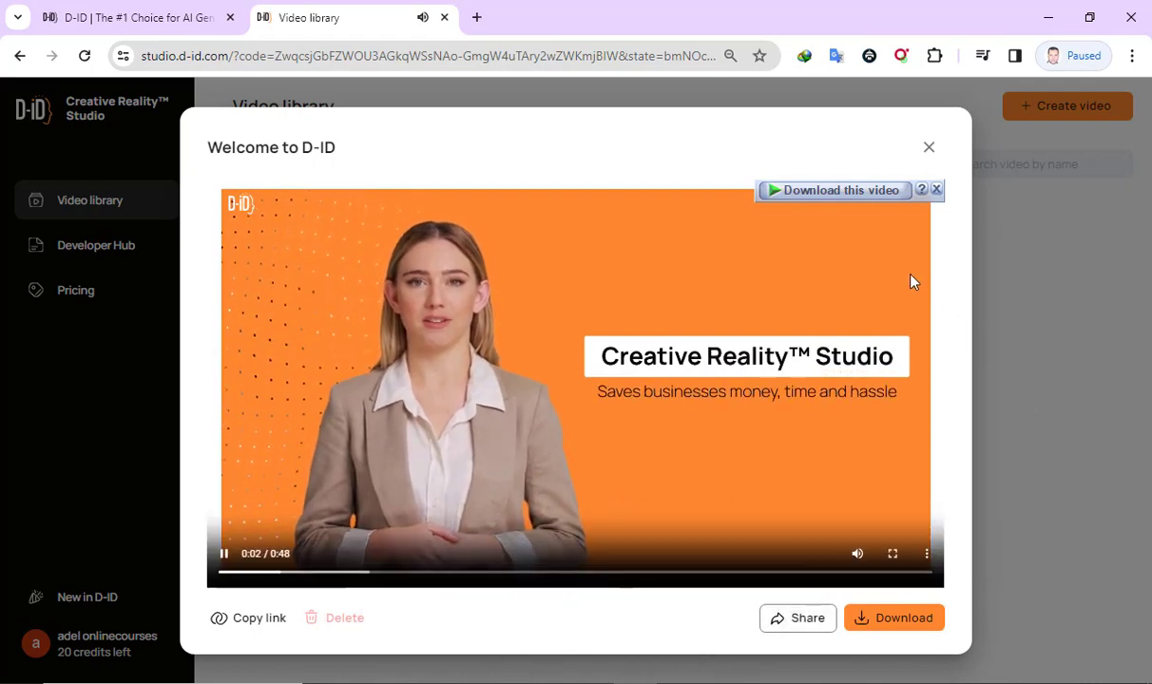
pyautogui.click(358, 574)
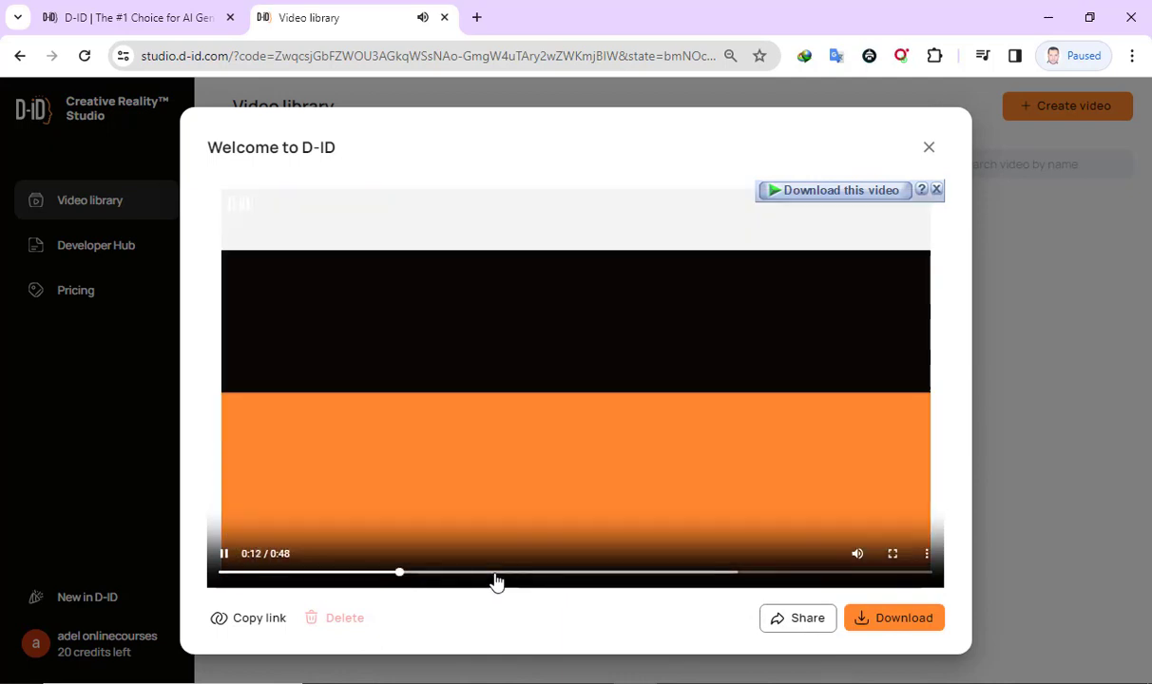
pyautogui.click(495, 575)
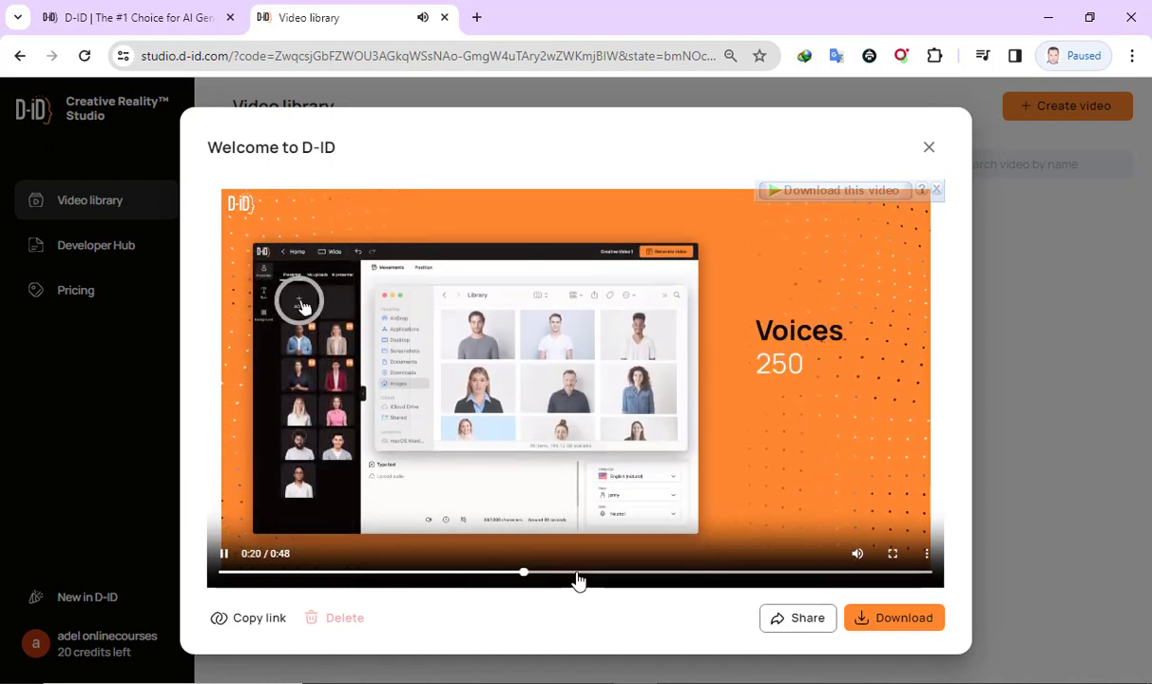
pyautogui.click(575, 575)
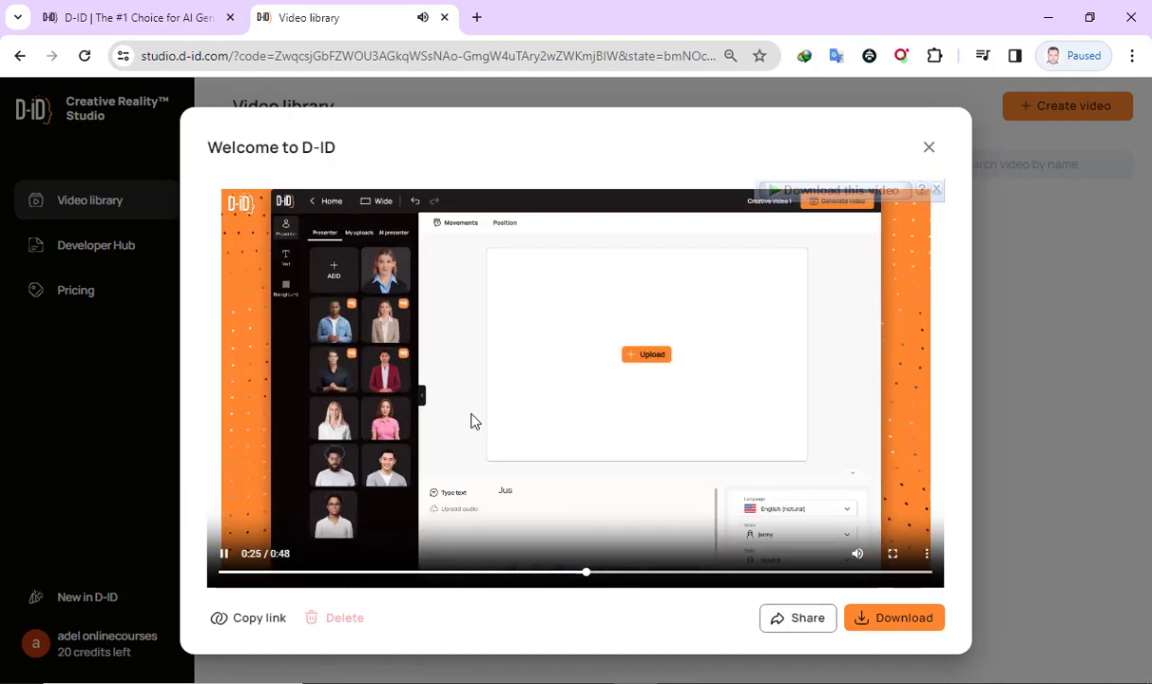
pyautogui.click(690, 580)
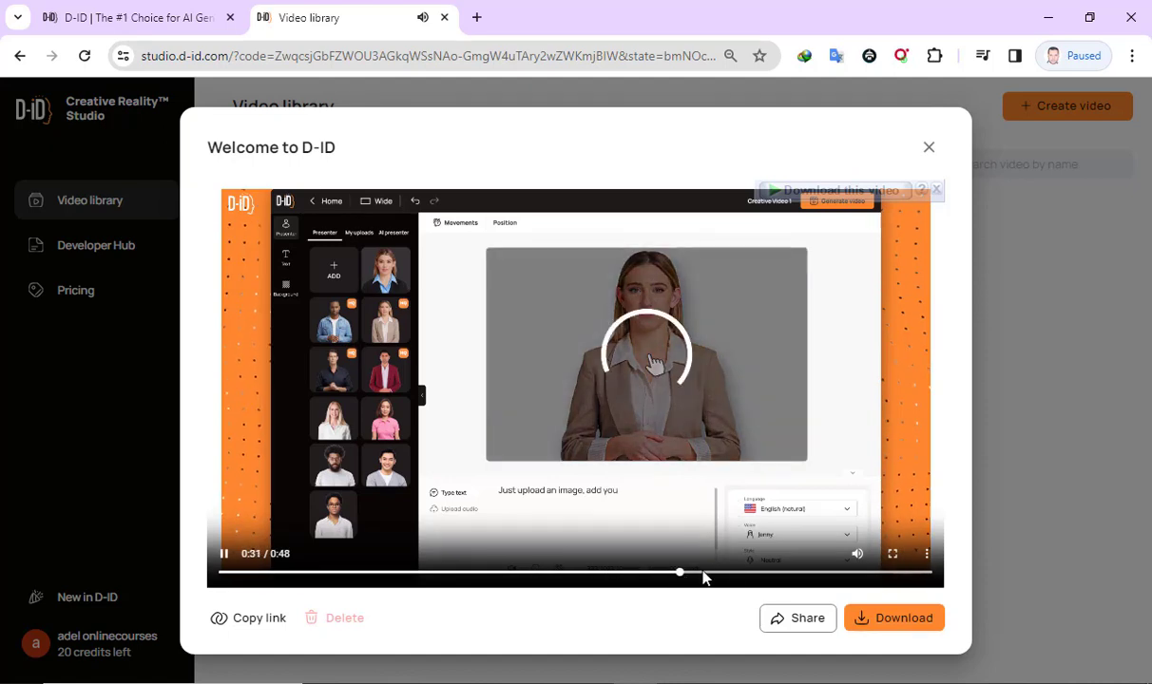
pyautogui.click(756, 575)
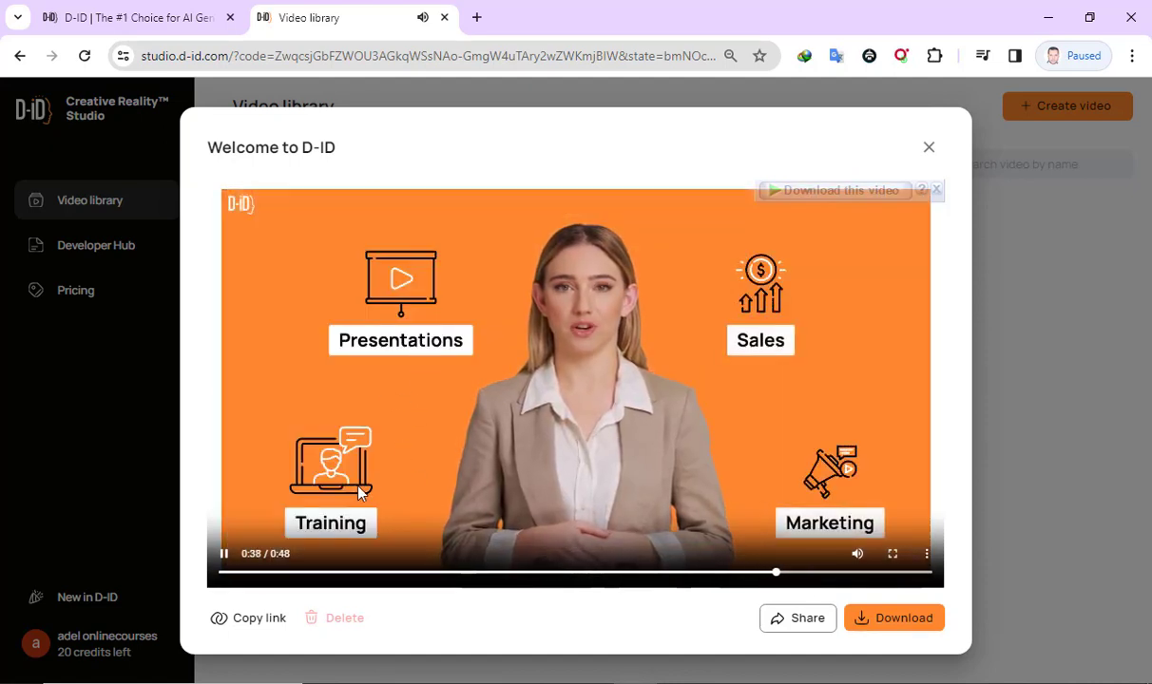
pyautogui.click(929, 147)
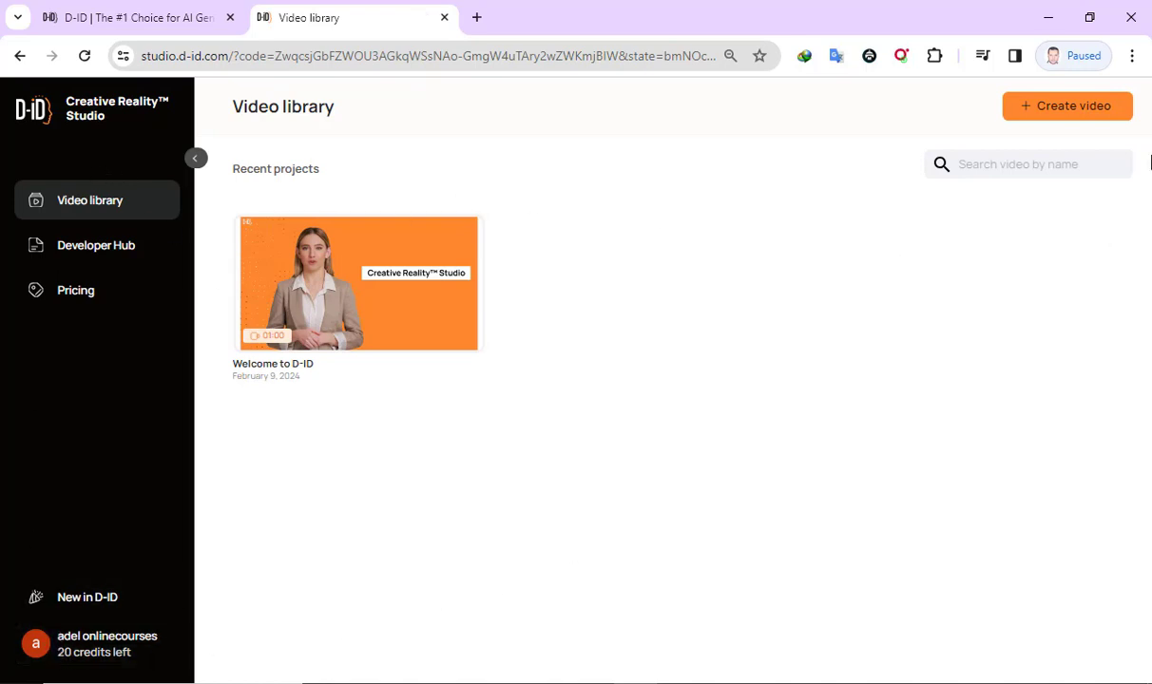
# Start a new video and choose the bearded male presenter in the dark blazer and light T-shirt
pyautogui.click(1080, 113)
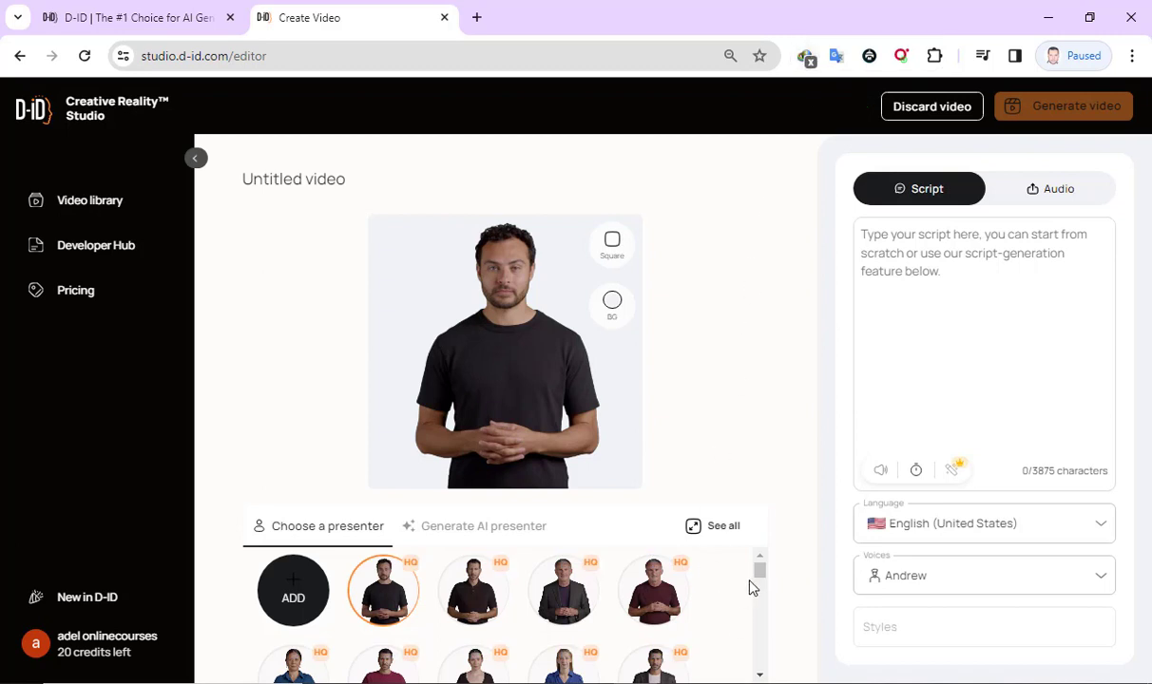
pyautogui.scroll(-2, 760, 589)
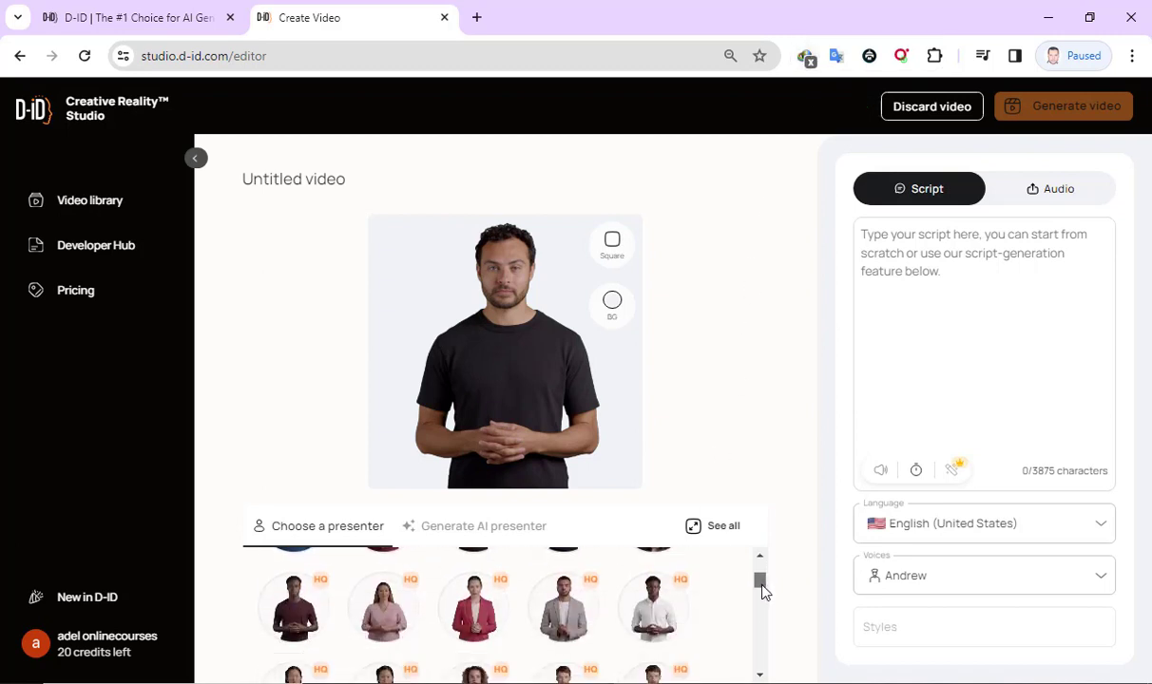
pyautogui.moveTo(764, 588); pyautogui.dragTo(758, 645)
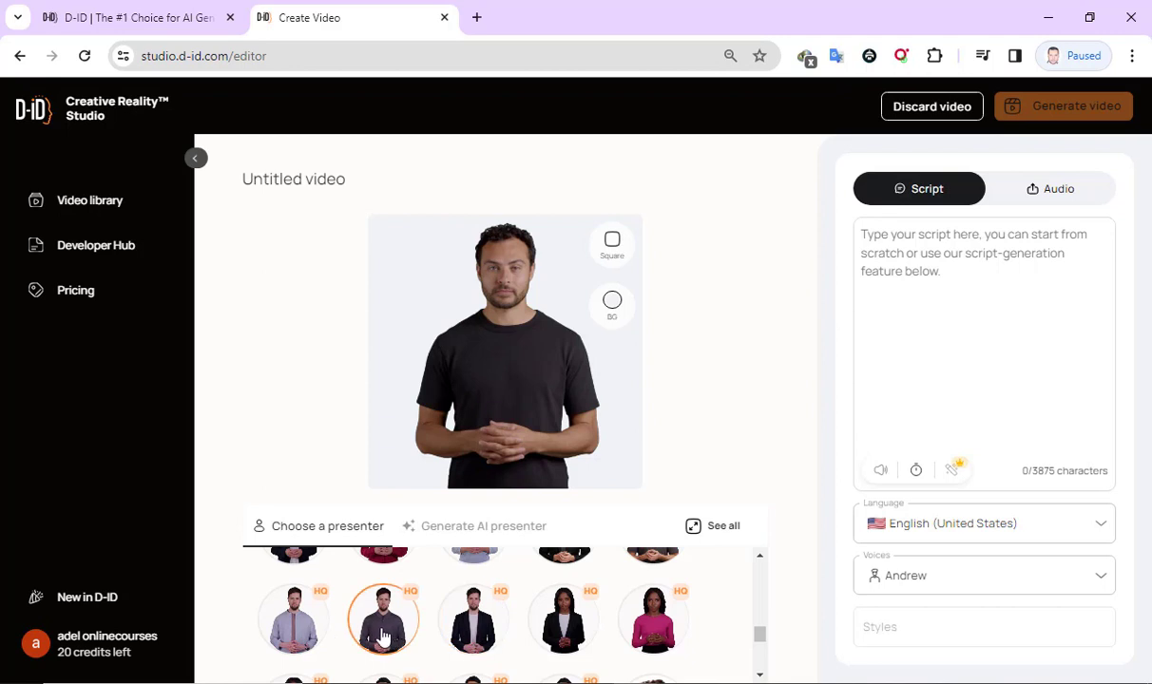
pyautogui.click(468, 631)
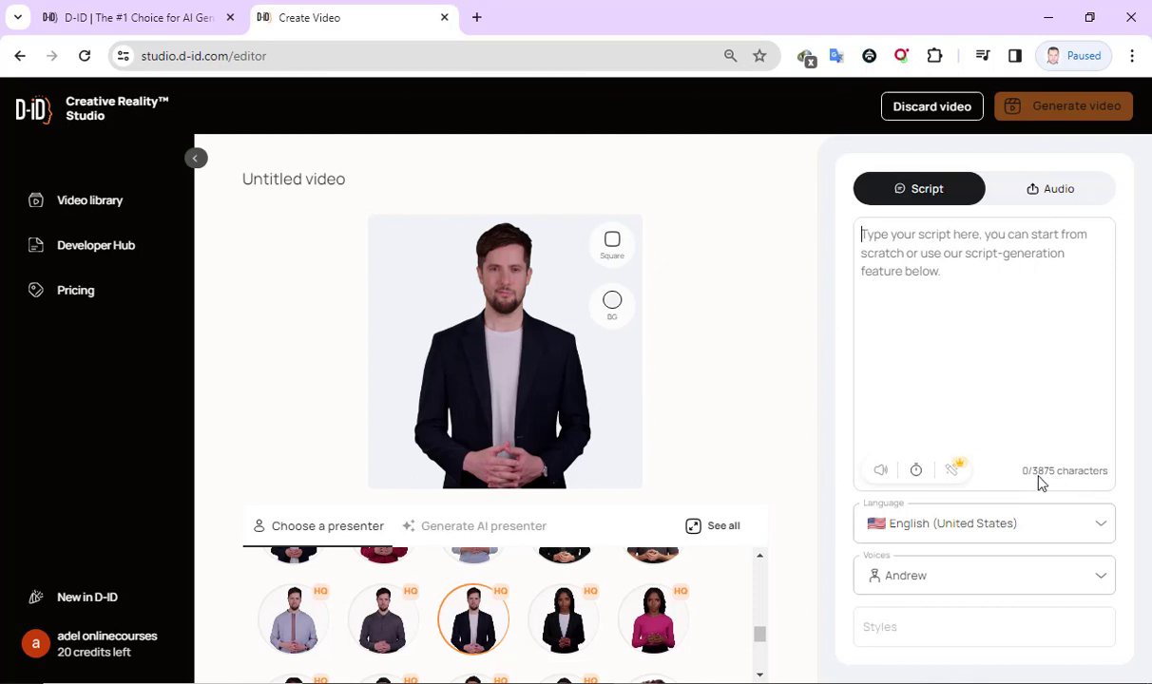
# Paste the copied Arabic text "شقق فاخرة في العاصمة الإدارية الجديدة. احجز الآن" as the video's script
pyautogui.rightClick(880, 240)
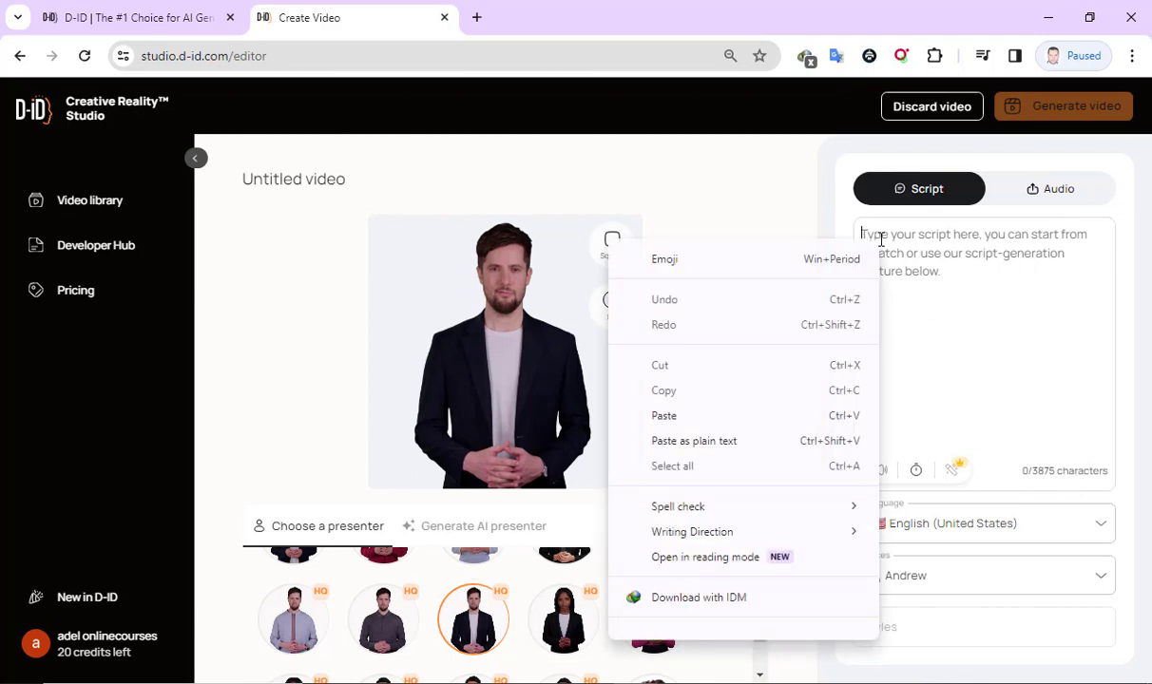
pyautogui.click(747, 419)
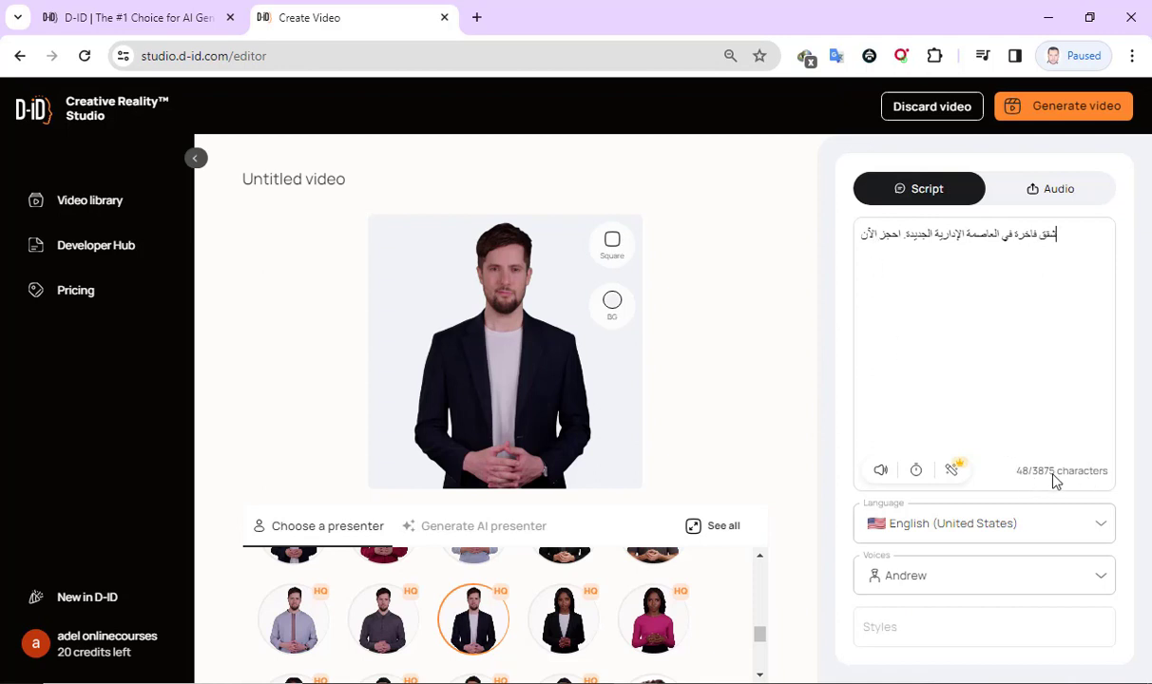
# Open ChatGPT in a new browser tab
pyautogui.click(477, 18)
pyautogui.write('c')
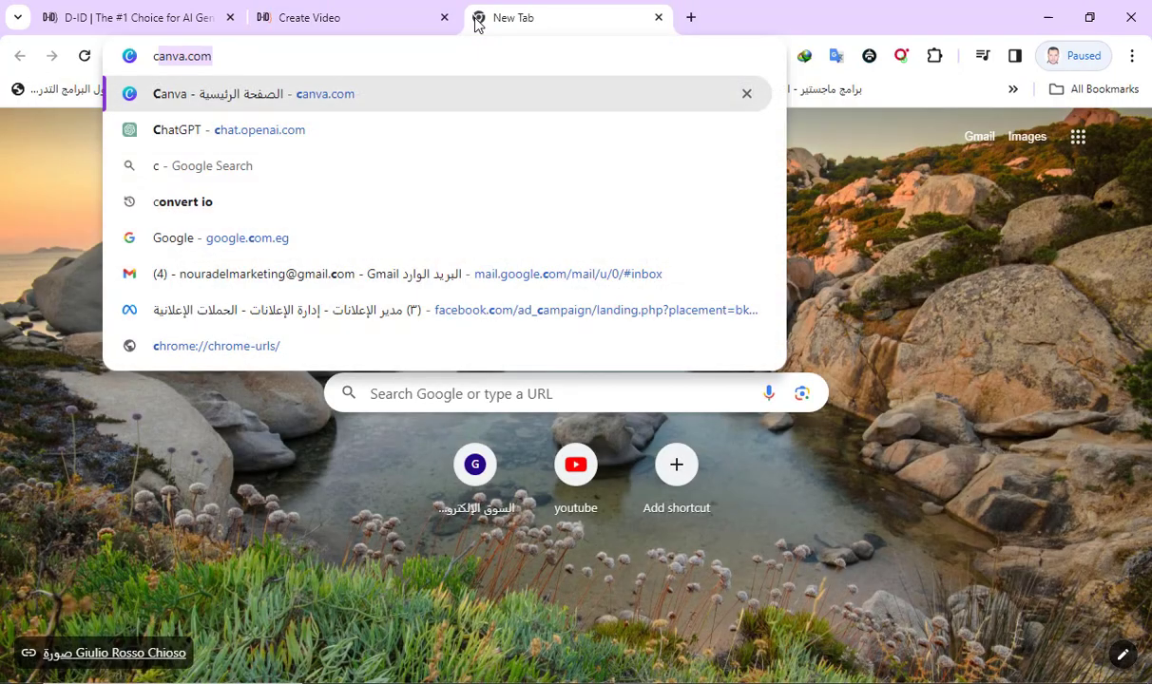
pyautogui.click(674, 129)
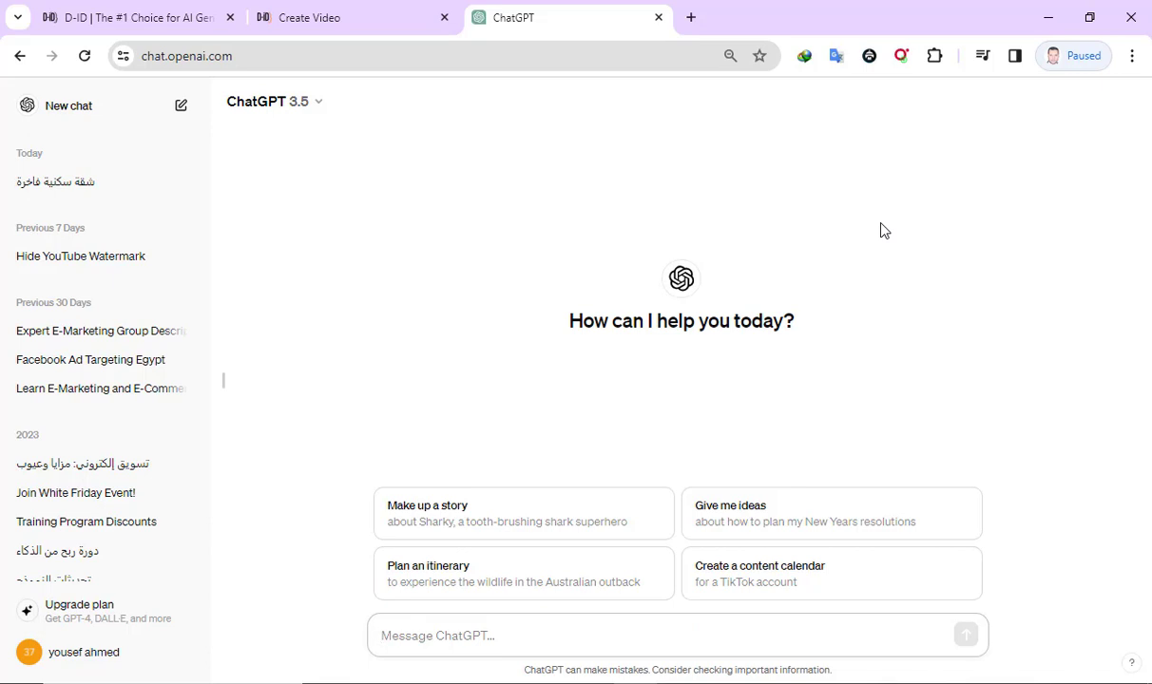
# Begin the ChatGPT message with the role line "بصفتك خبير تسويق عقاري" and start a new line
pyautogui.write('يصف')
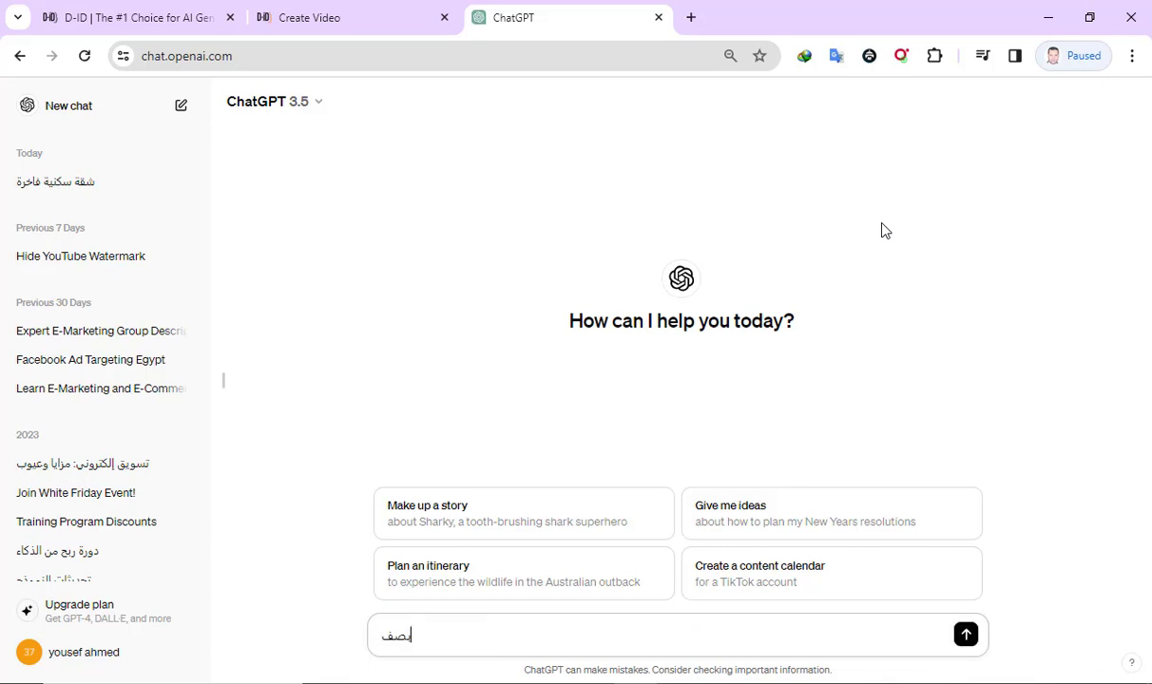
pyautogui.write('تك خبير تسويق عقاري')
pyautogui.hotkey('shift', 'Return')
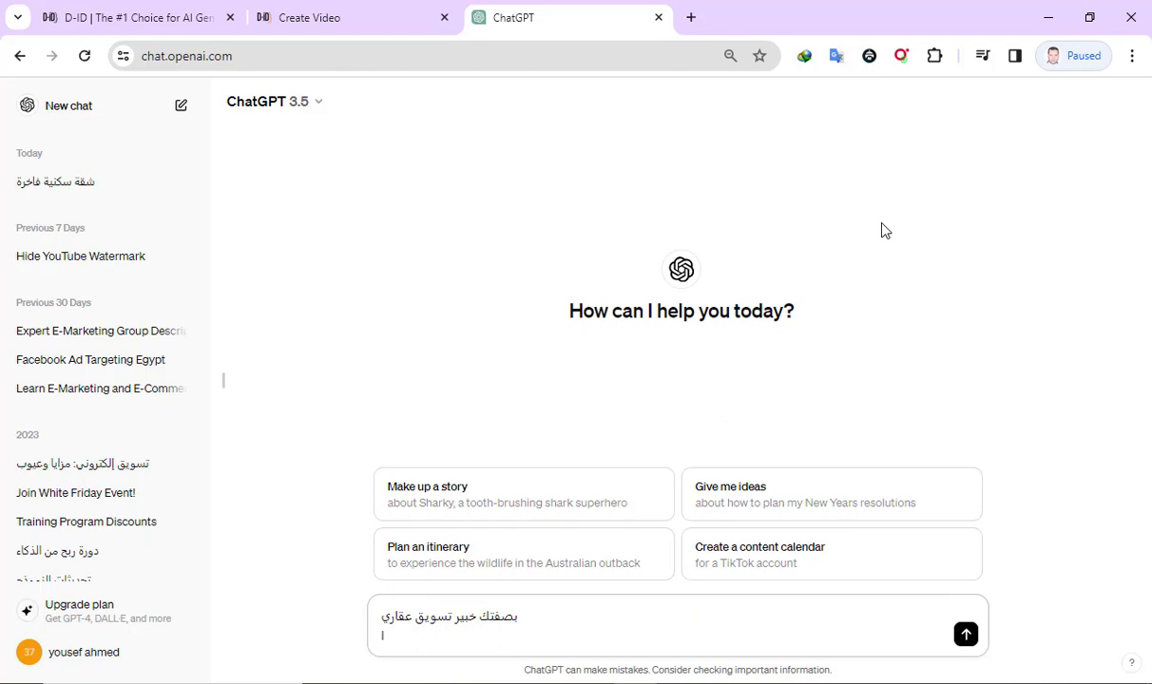
# Write the request "اكتب لي سكربت شيق لتسويق فيلا فى الساحل الشمالي مكونة من دورين وحديقة 500 متر" on the second line
pyautogui.write('أكتب لي سكربت شيق ل')
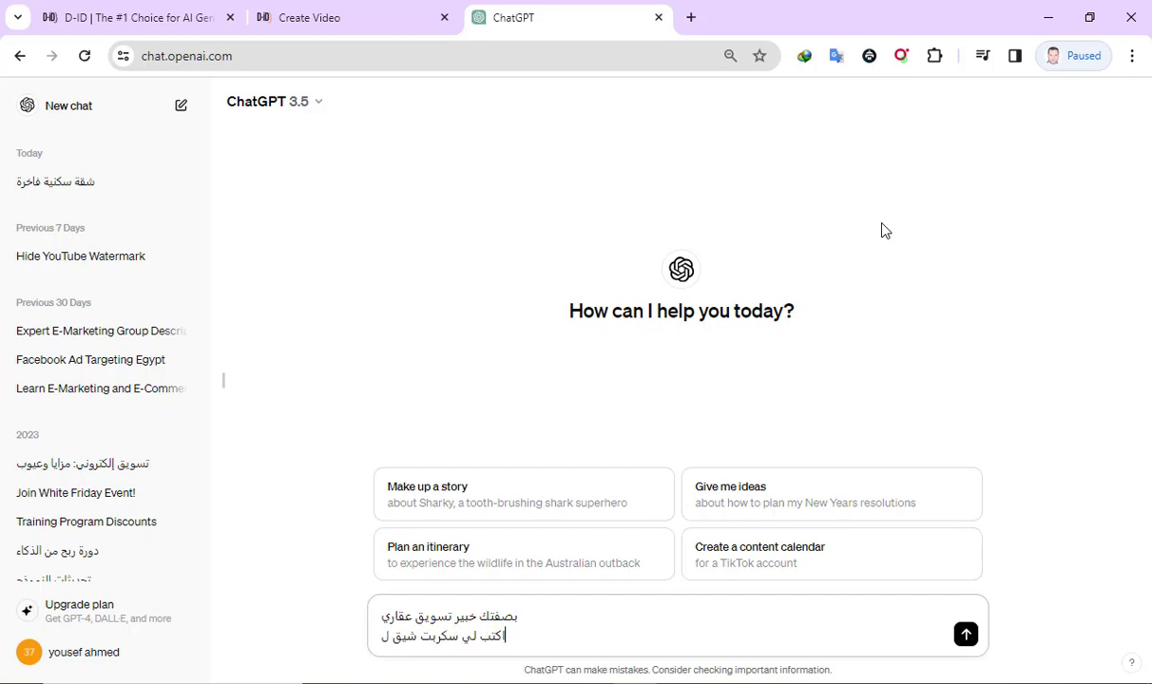
pyautogui.write('تسويق')
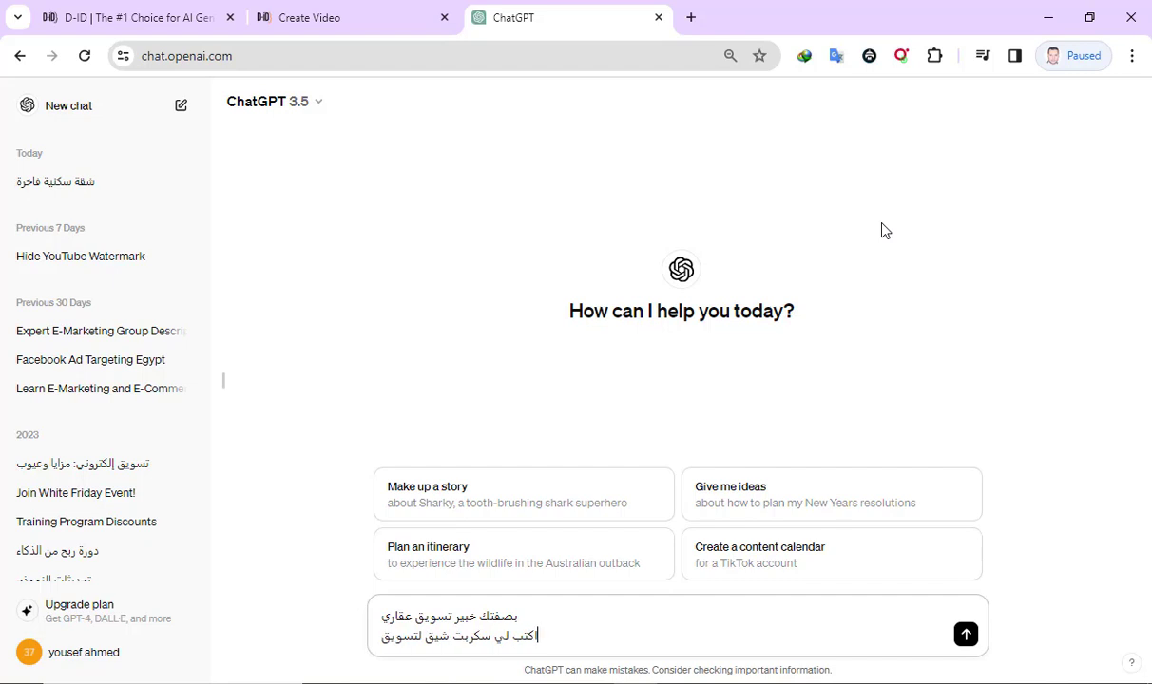
pyautogui.write(' فيلا')
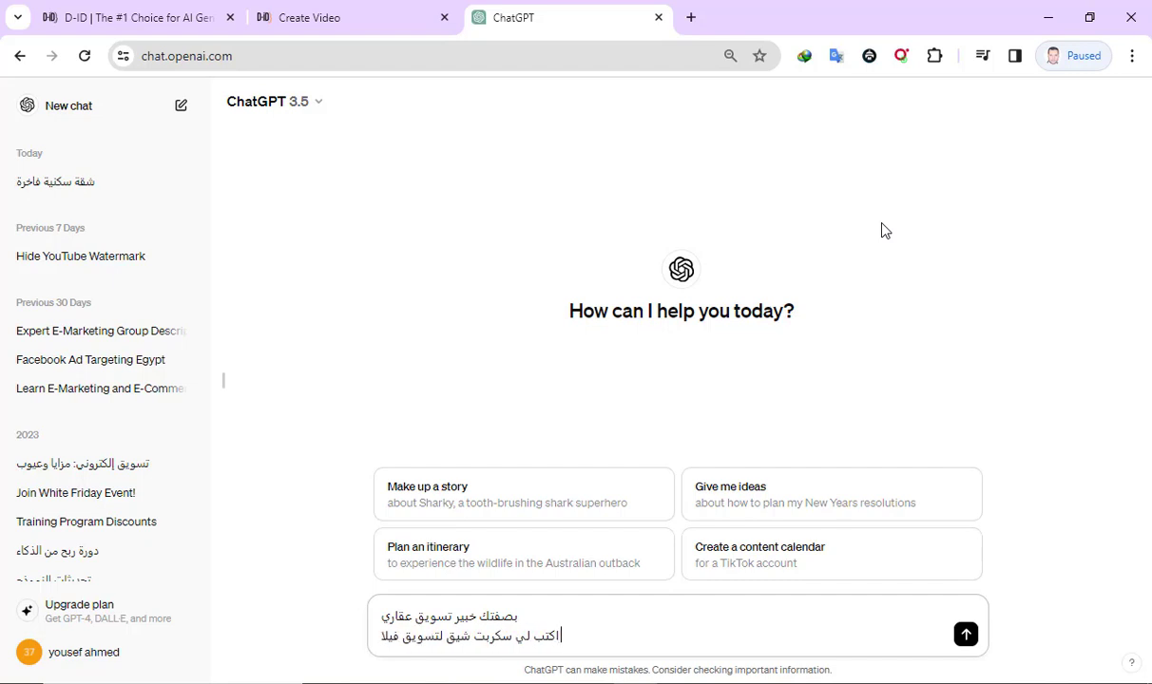
pyautogui.write(' فى السا')
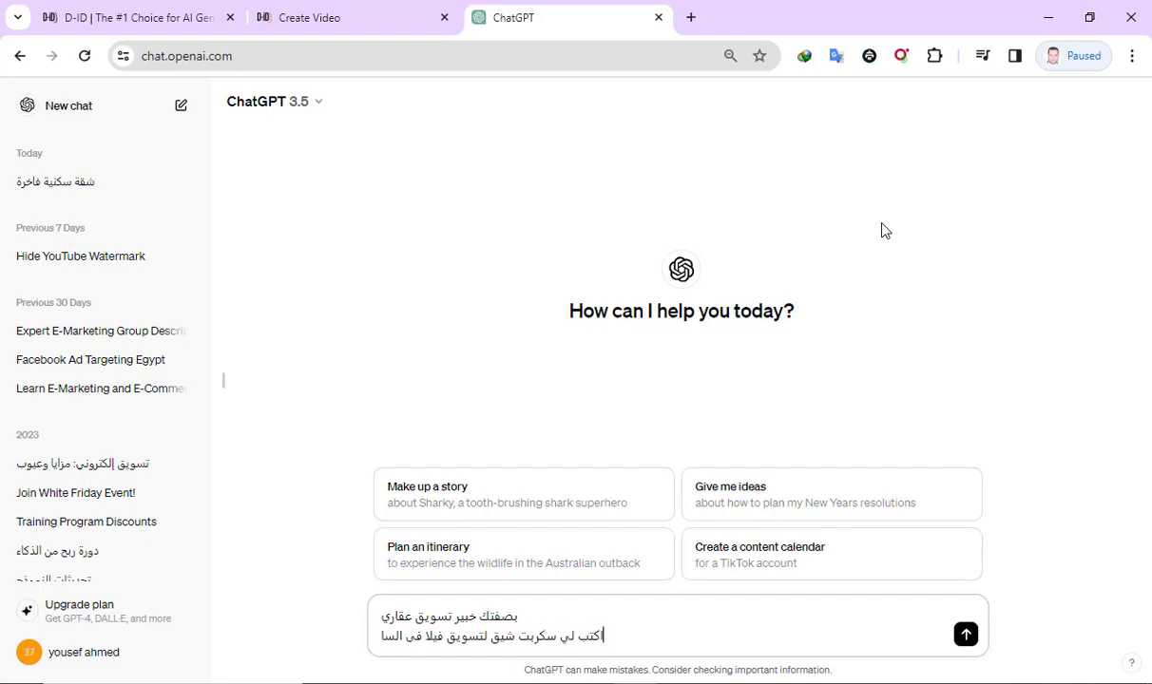
pyautogui.write('حل الش')
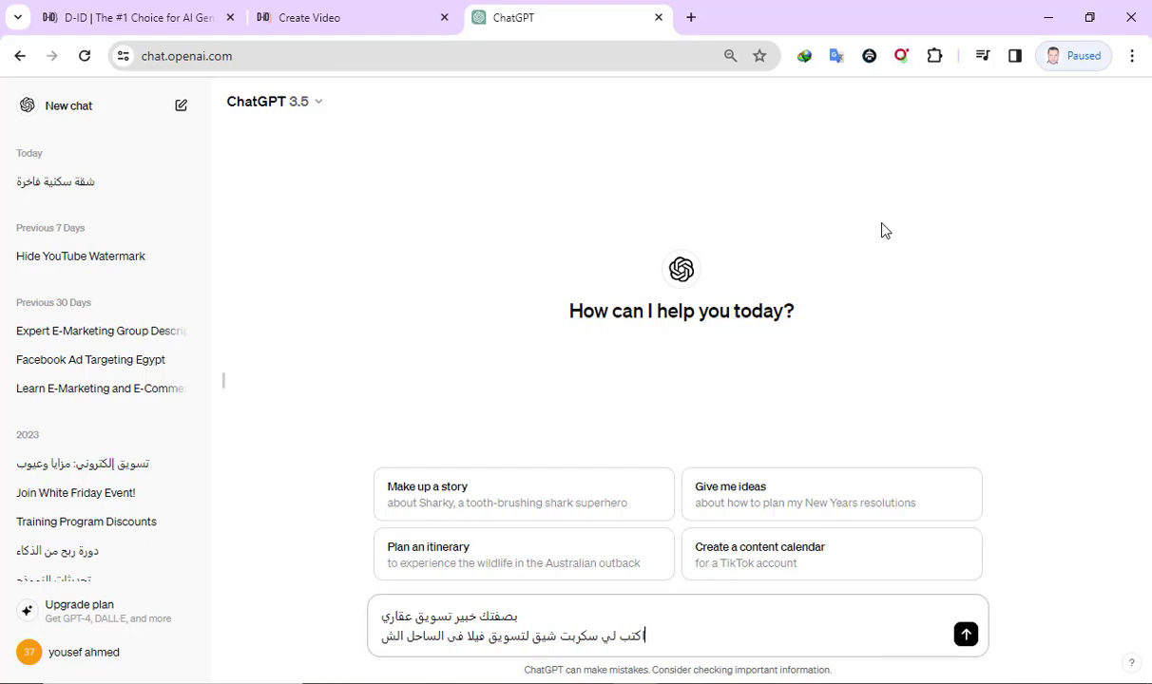
pyautogui.write('ما')
pyautogui.write('لي')
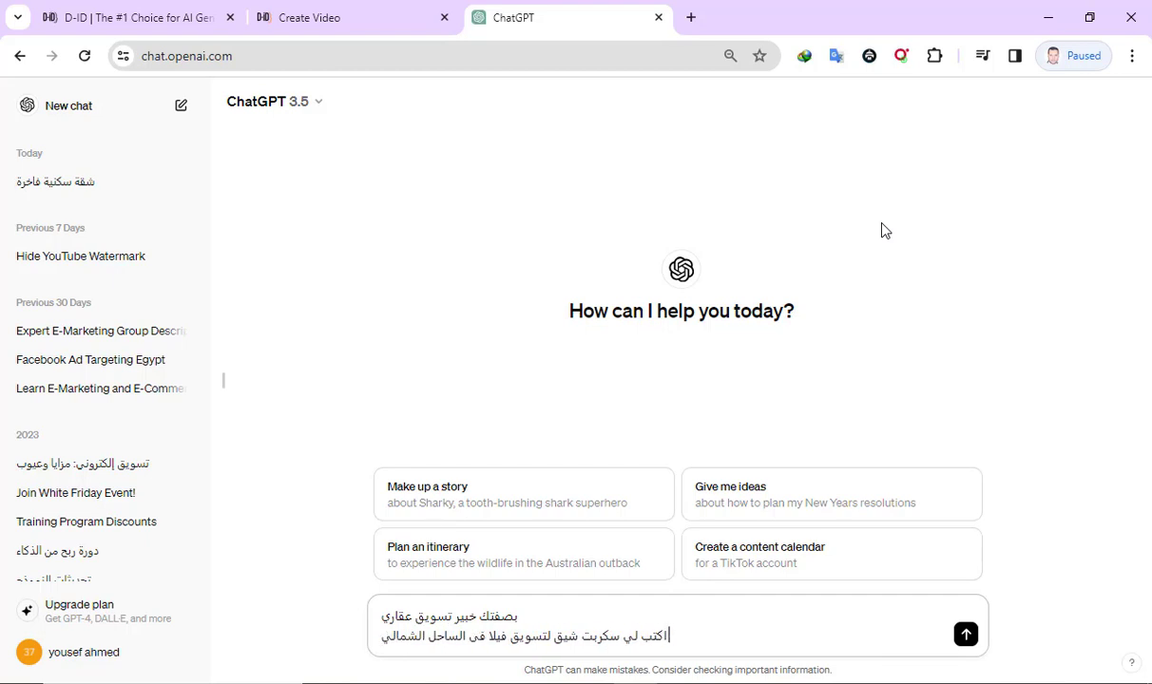
pyautogui.write(' مكونة م')
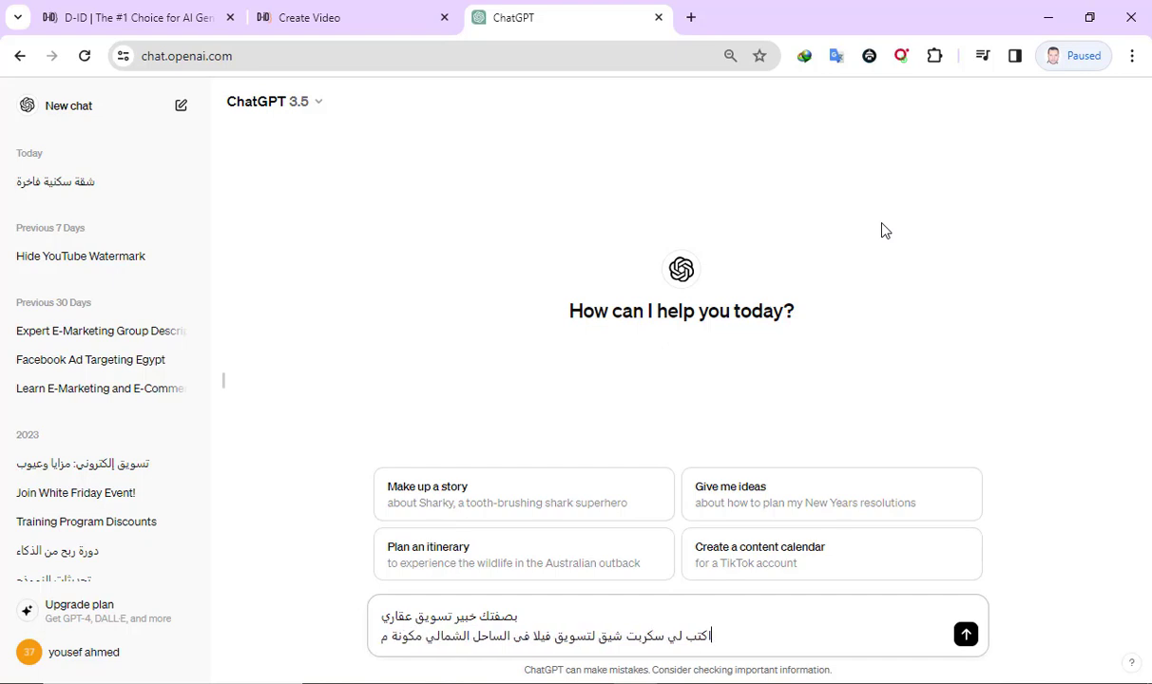
pyautogui.write('ن دور')
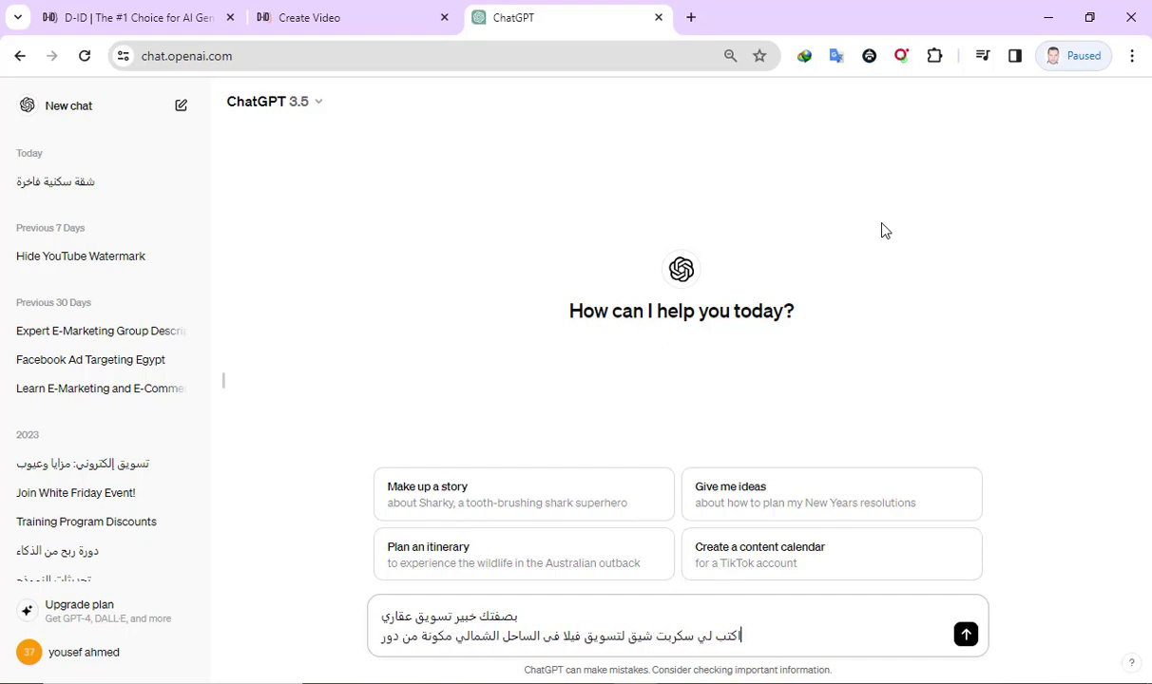
pyautogui.write('ين وح')
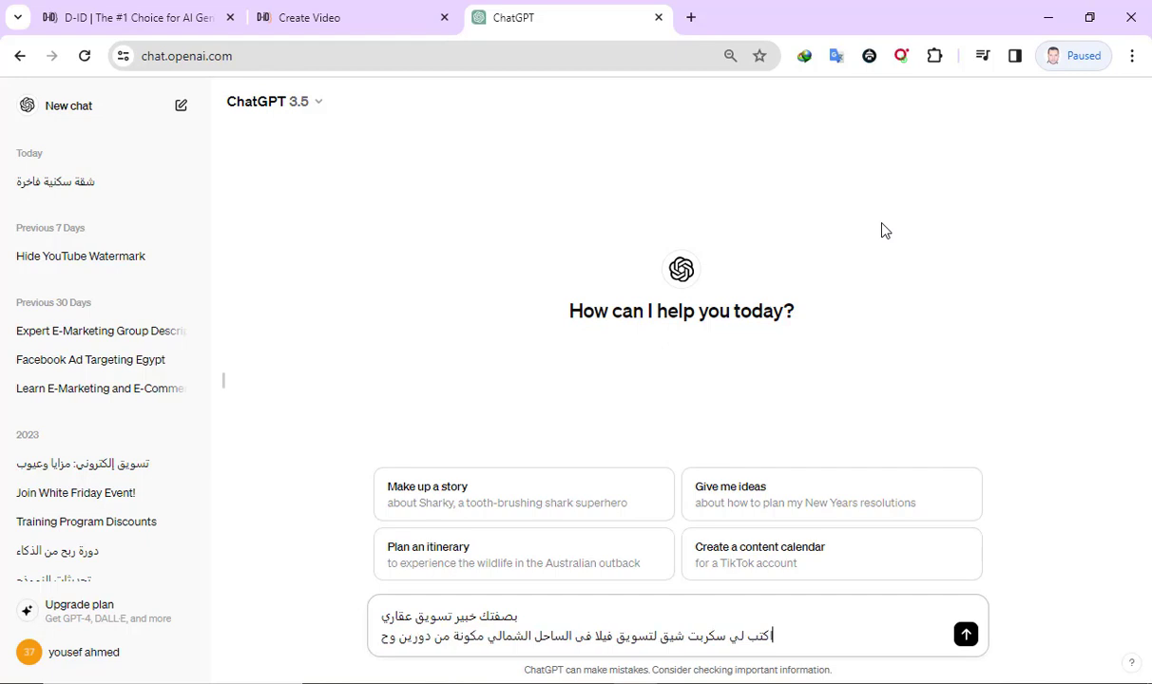
pyautogui.write('ديقة')
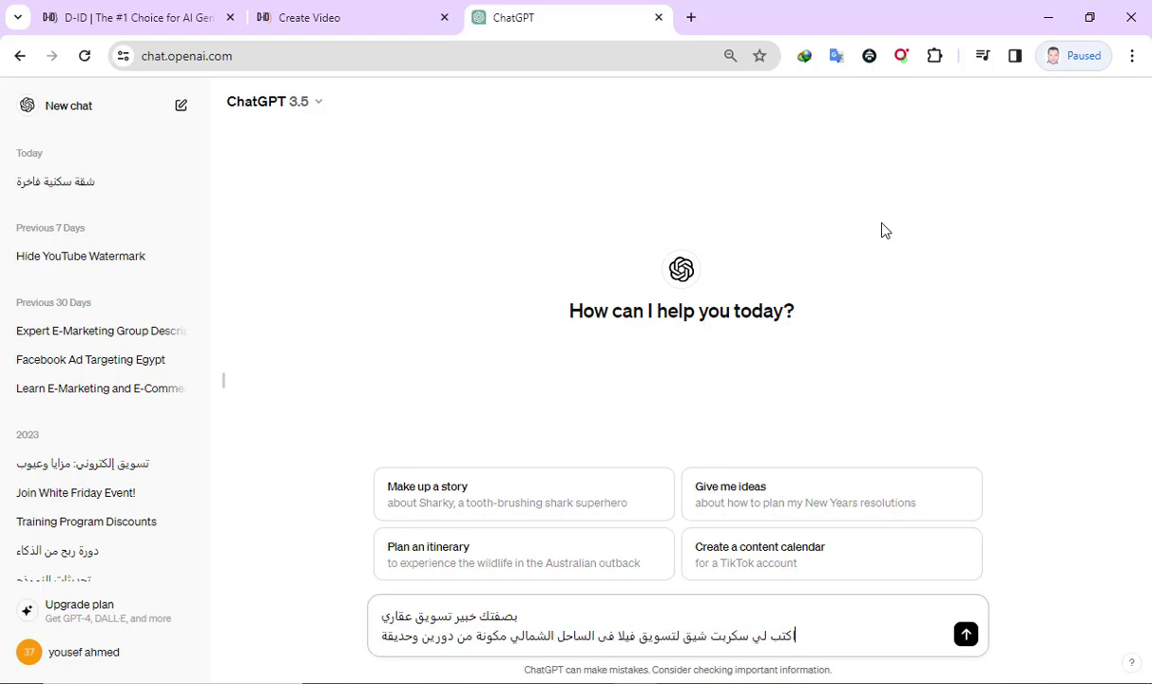
pyautogui.write(' 500 متر')
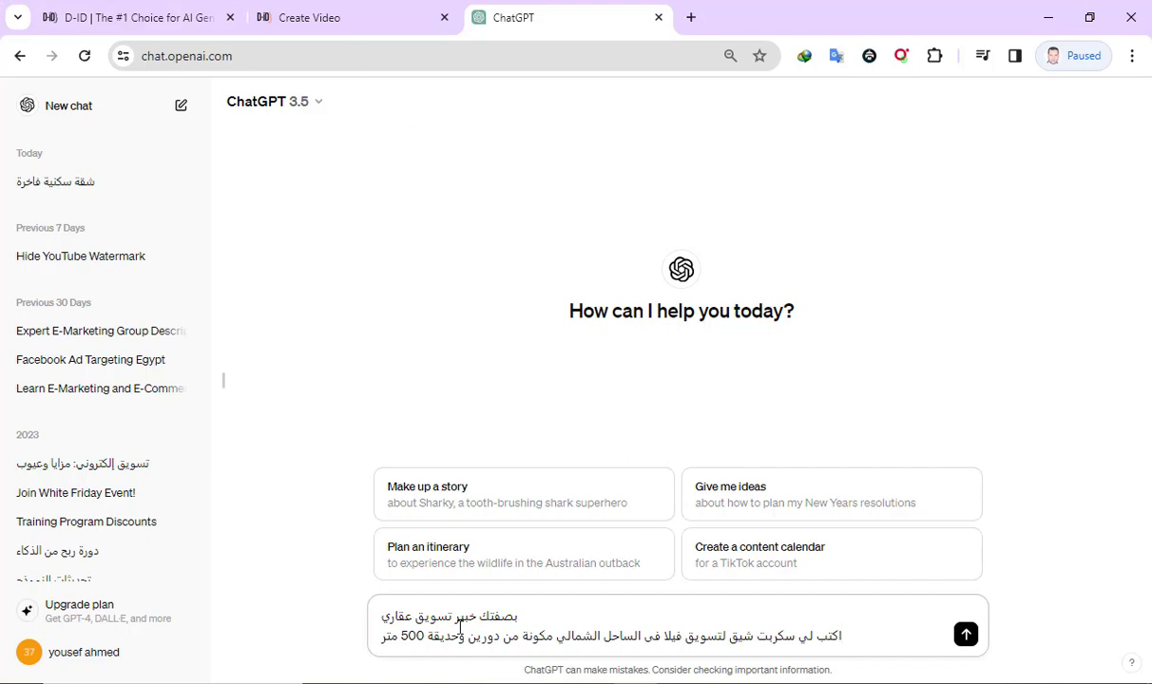
# Insert "كل دور 5 غرف" before the garden detail in the prompt and send it
pyautogui.click(469, 635)
pyautogui.write('كل دو')
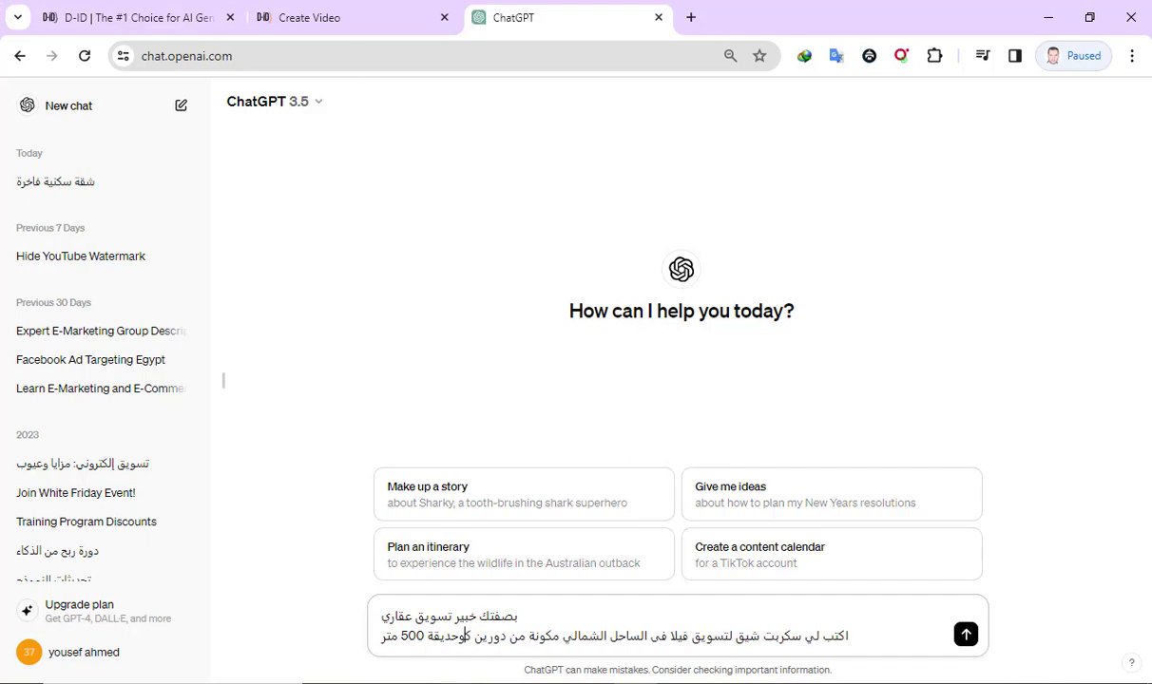
pyautogui.write('ر')
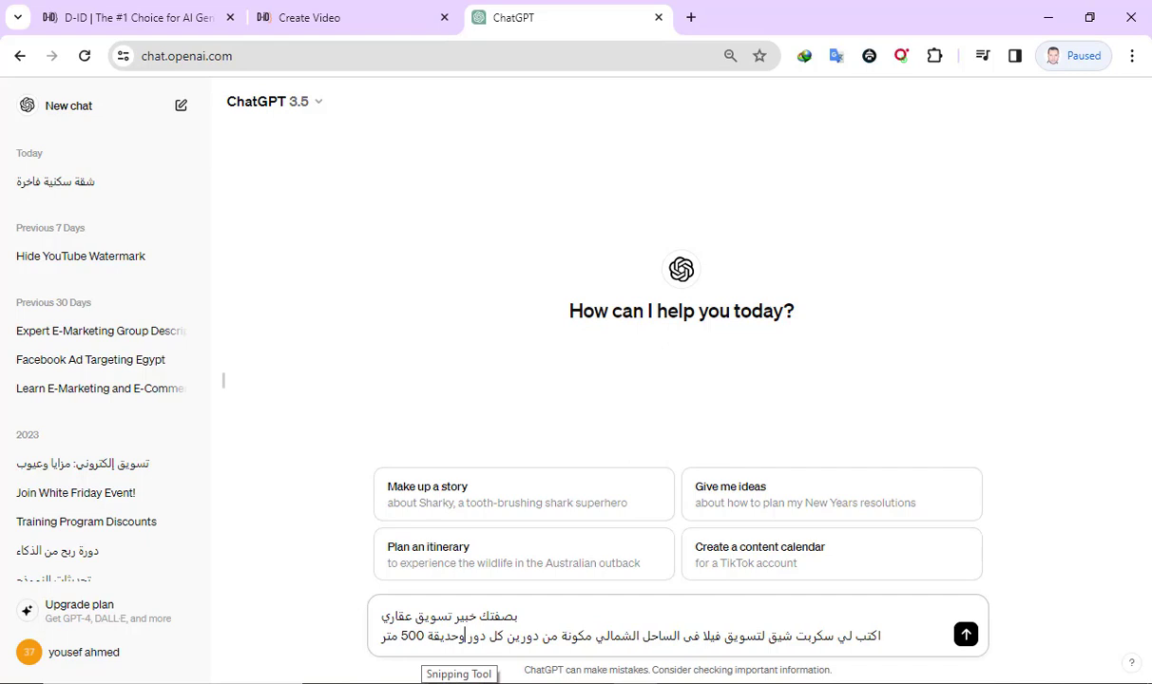
pyautogui.write(' 5 غرف')
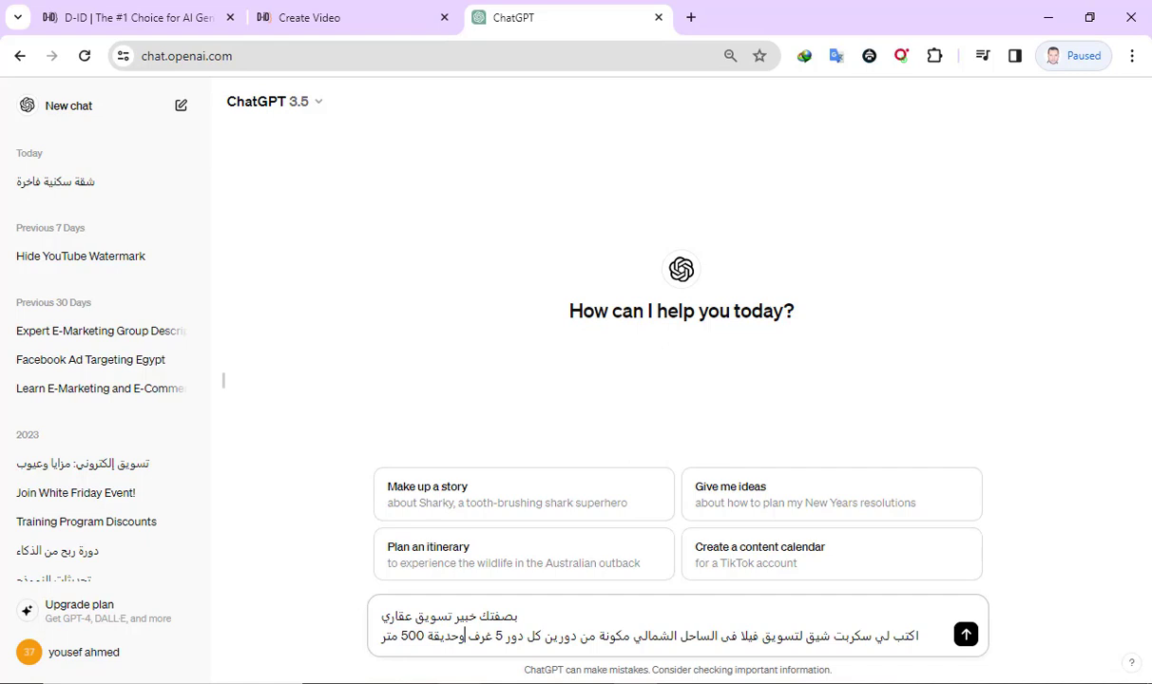
pyautogui.press('Return')
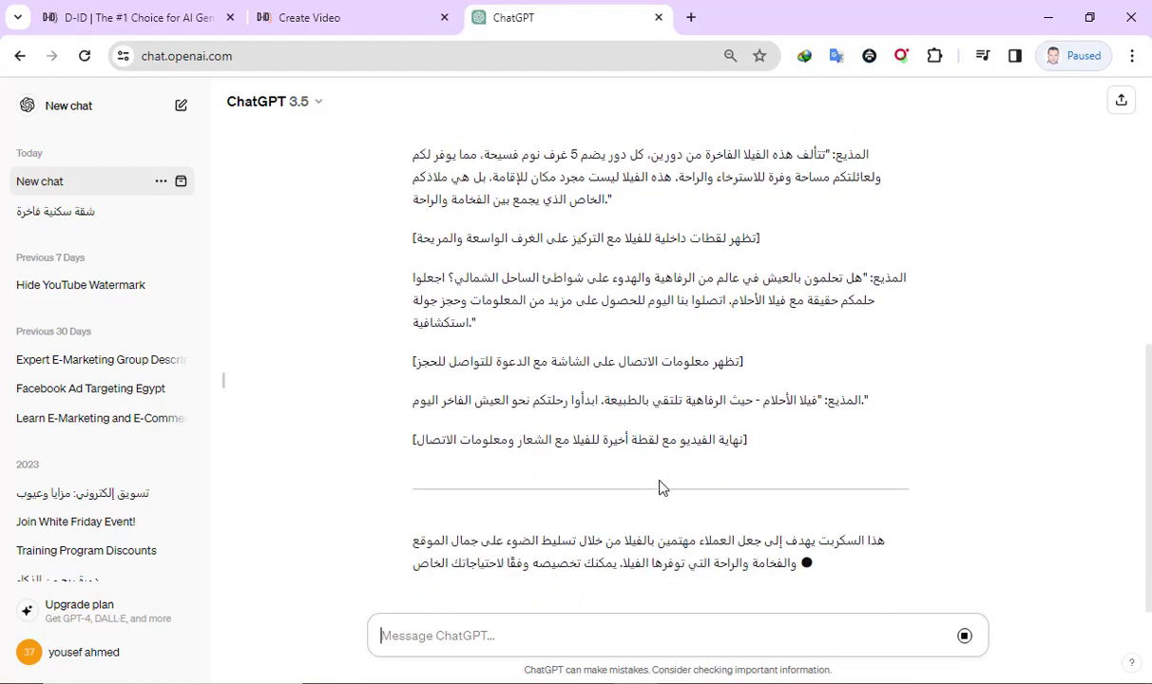
# Ask ChatGPT to shorten the ad by sending "اختصر الاعلان فى 50 كلمة فقط لعمل فيديو مختصر بهم"
pyautogui.click(614, 634)
pyautogui.write('ا')
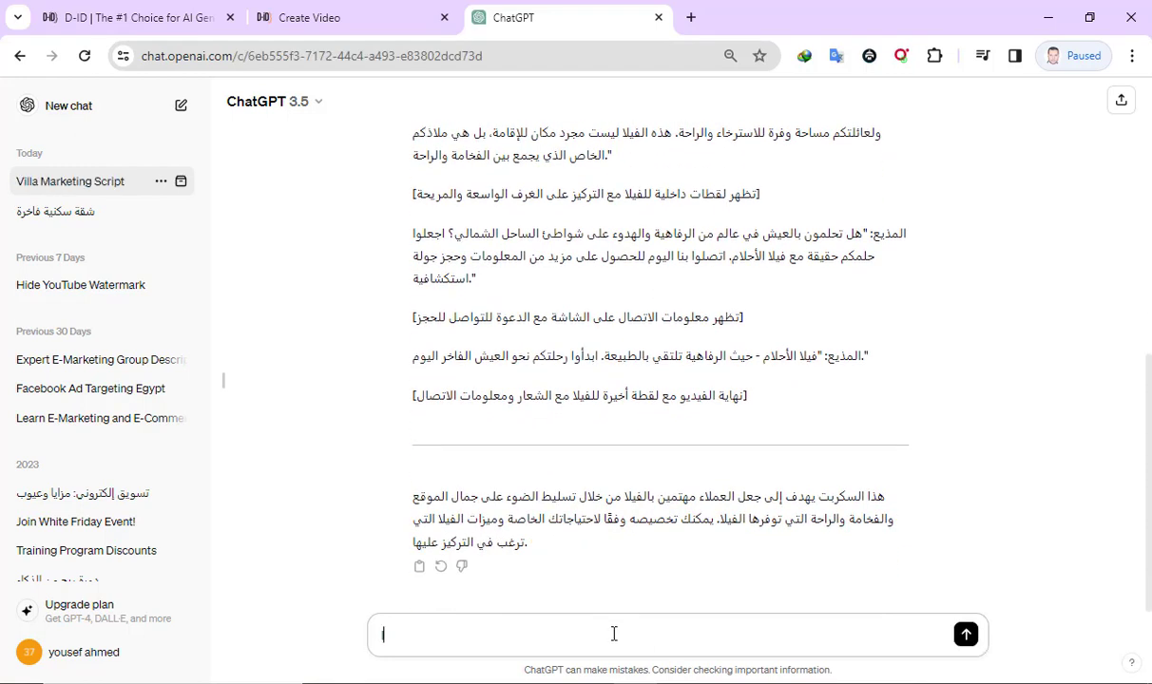
pyautogui.write('ختصر الاعلان فى 5')
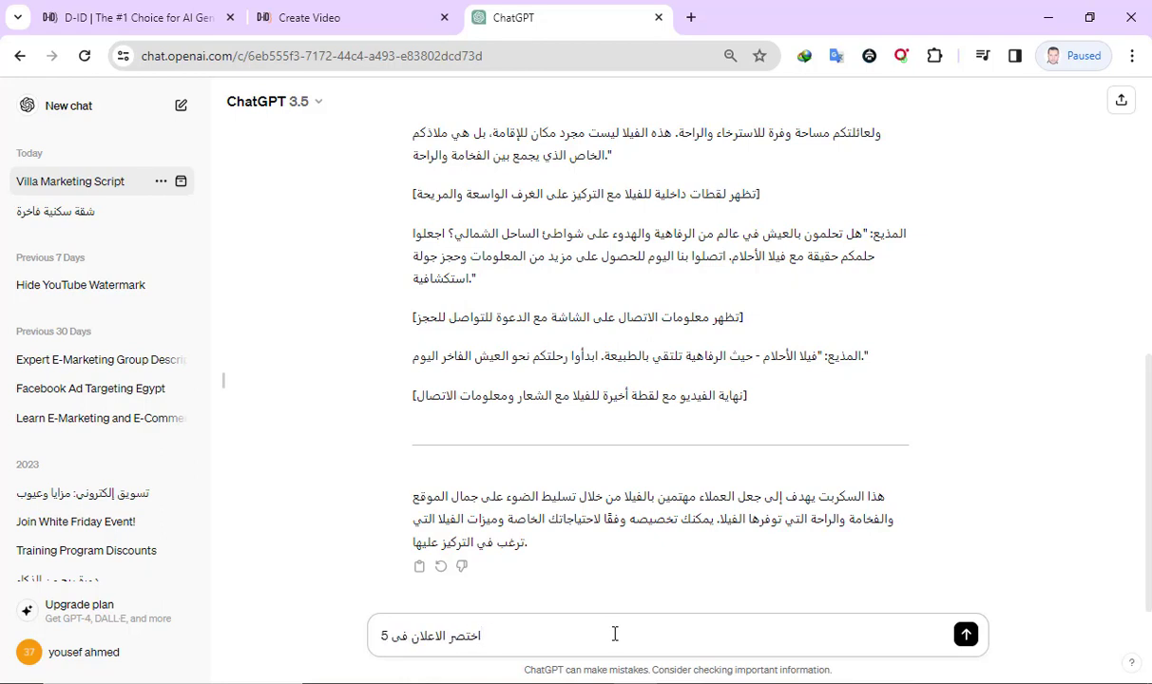
pyautogui.write('0 كل')
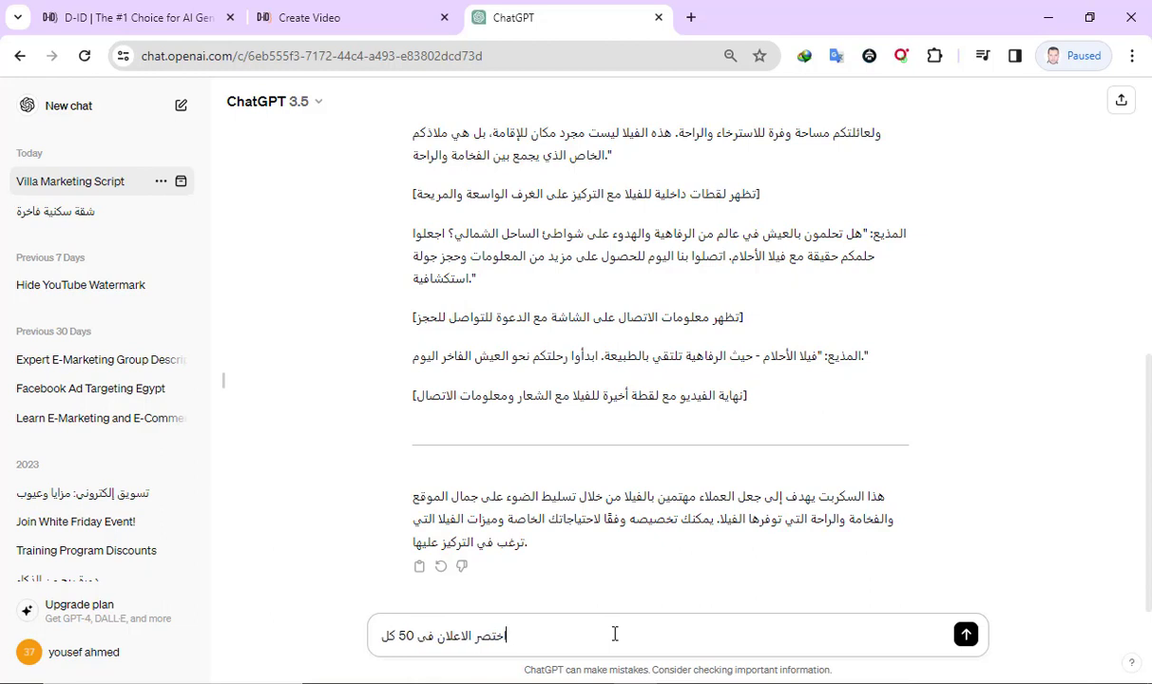
pyautogui.write('مة فقط')
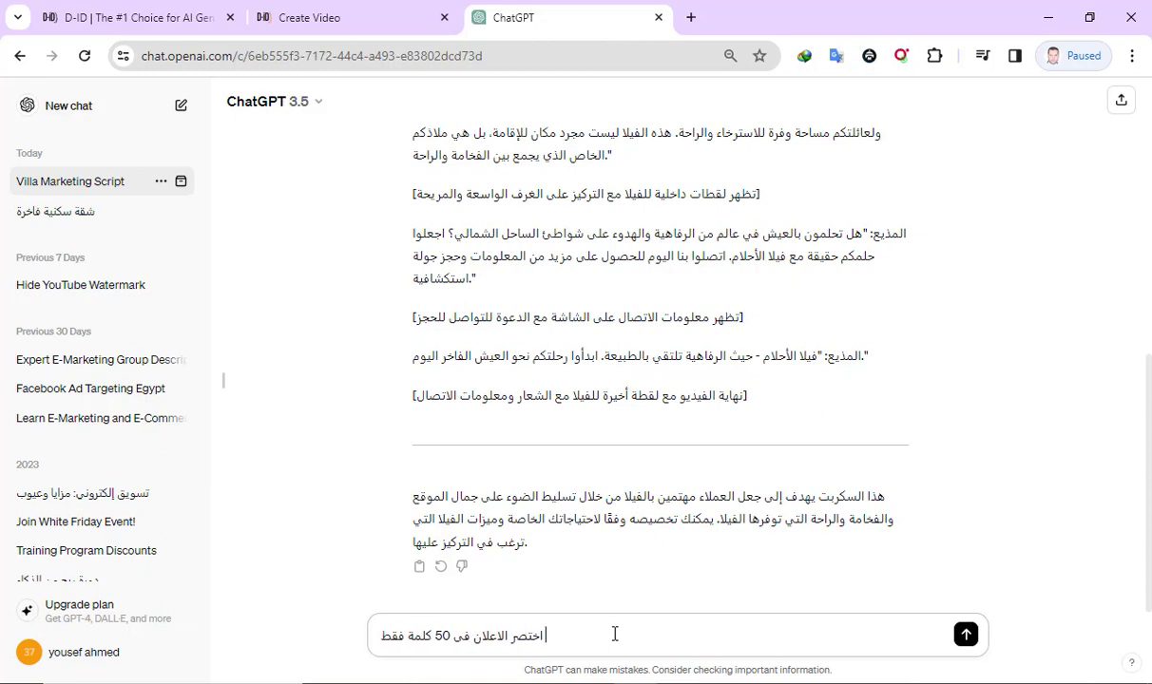
pyautogui.write(' لاع')
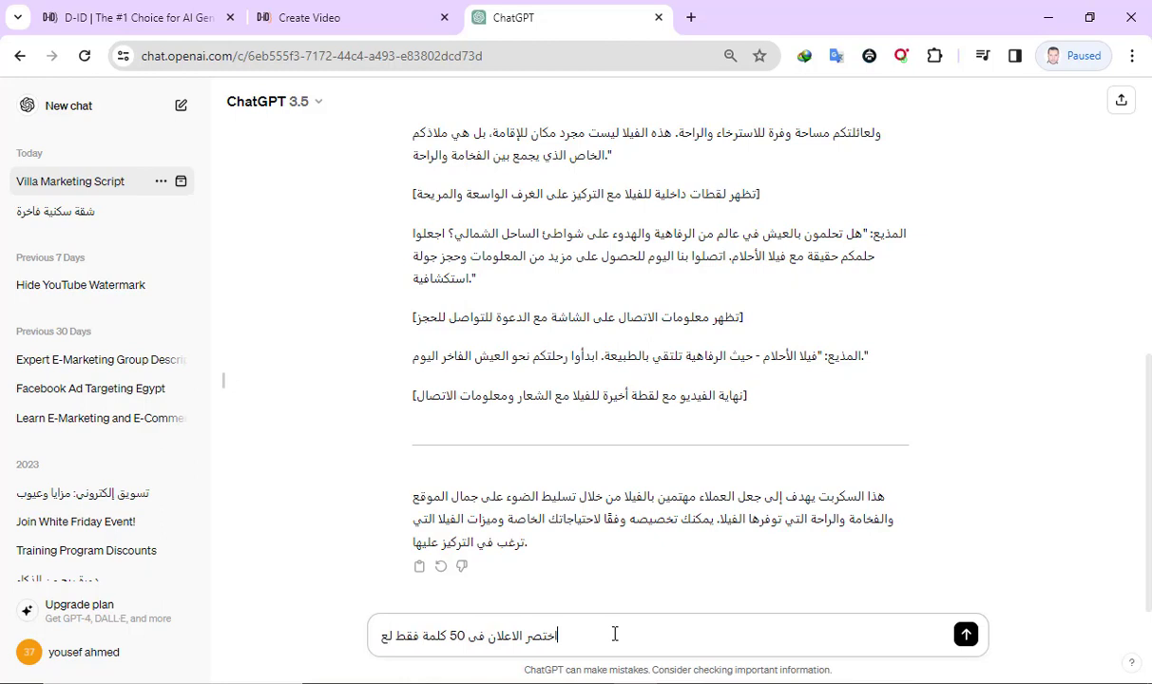
pyautogui.write('مل فيد')
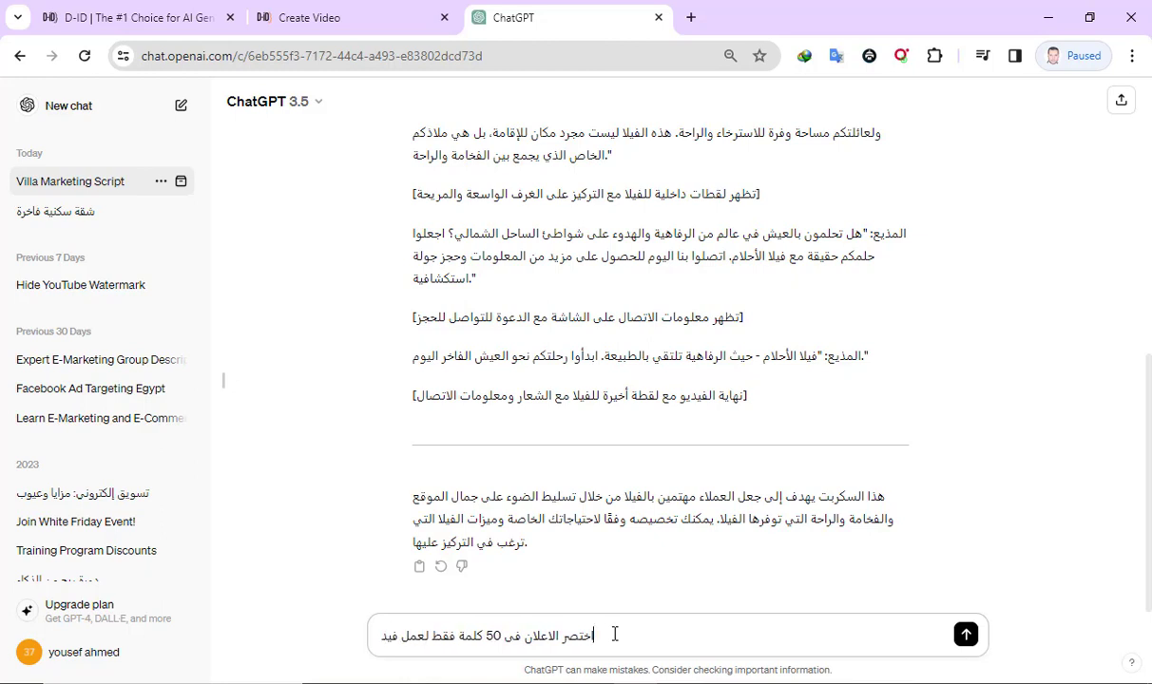
pyautogui.write('يو مخ')
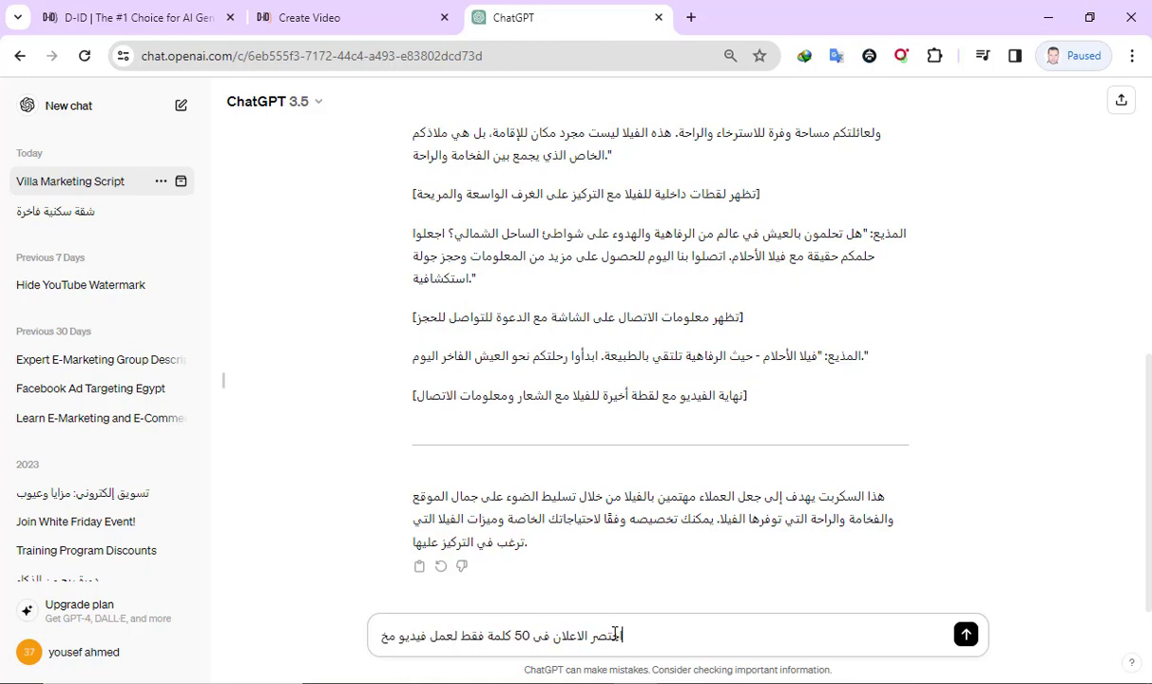
pyautogui.write('تصر به')
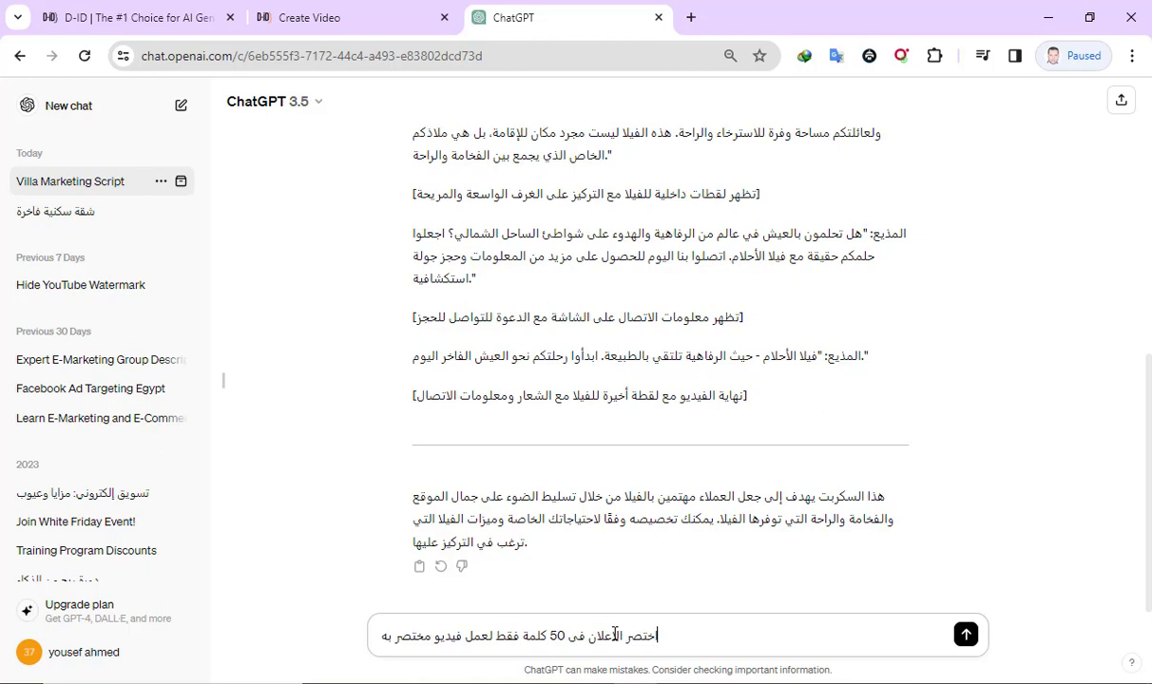
pyautogui.write('م')
pyautogui.press('Return')
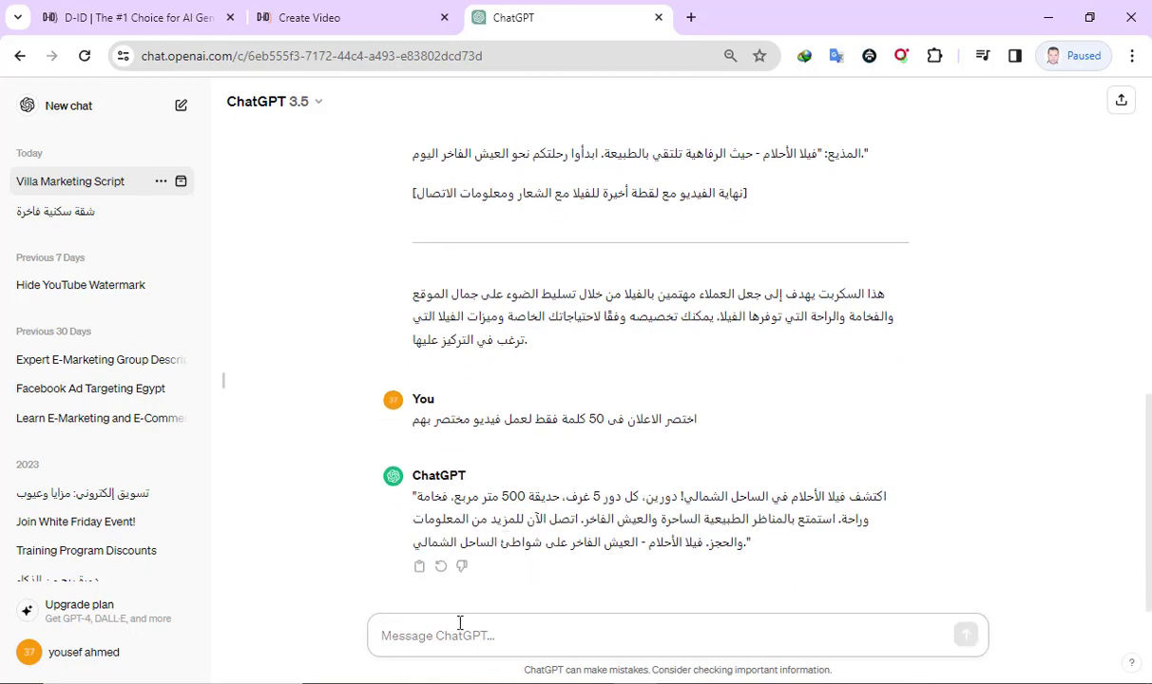
# Switch back to the D-ID video editor and replace the script with ChatGPT's shortened villa ad
pyautogui.click(307, 19)
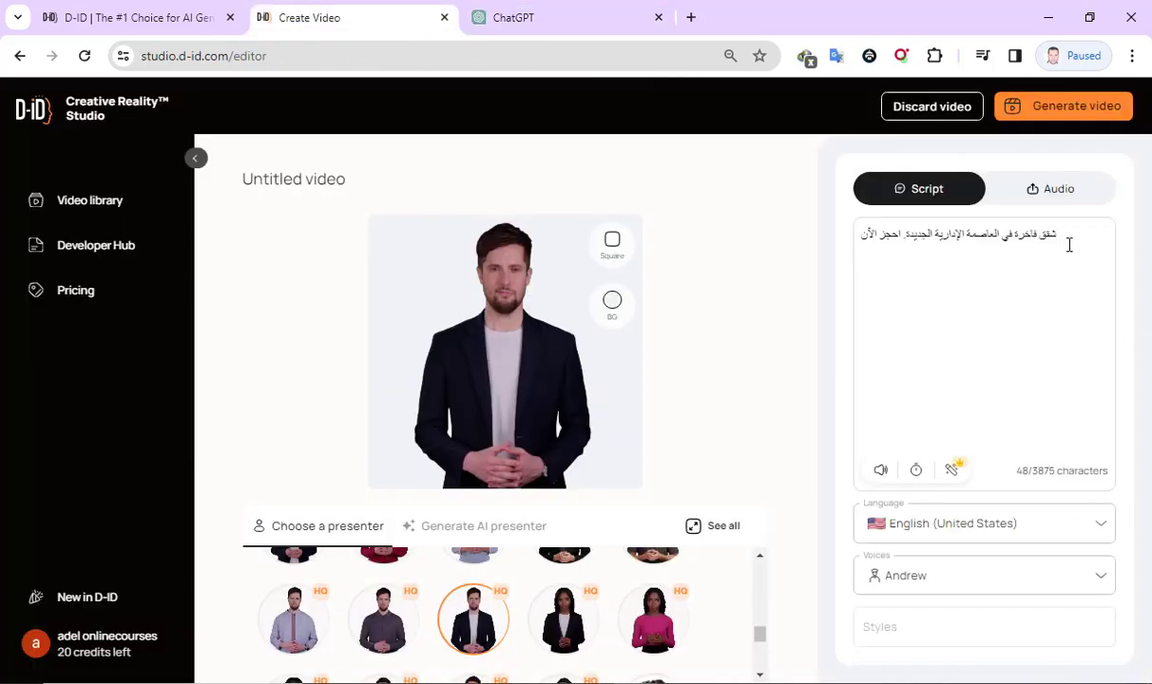
pyautogui.moveTo(1068, 245); pyautogui.dragTo(814, 237)
pyautogui.rightClick(945, 241)
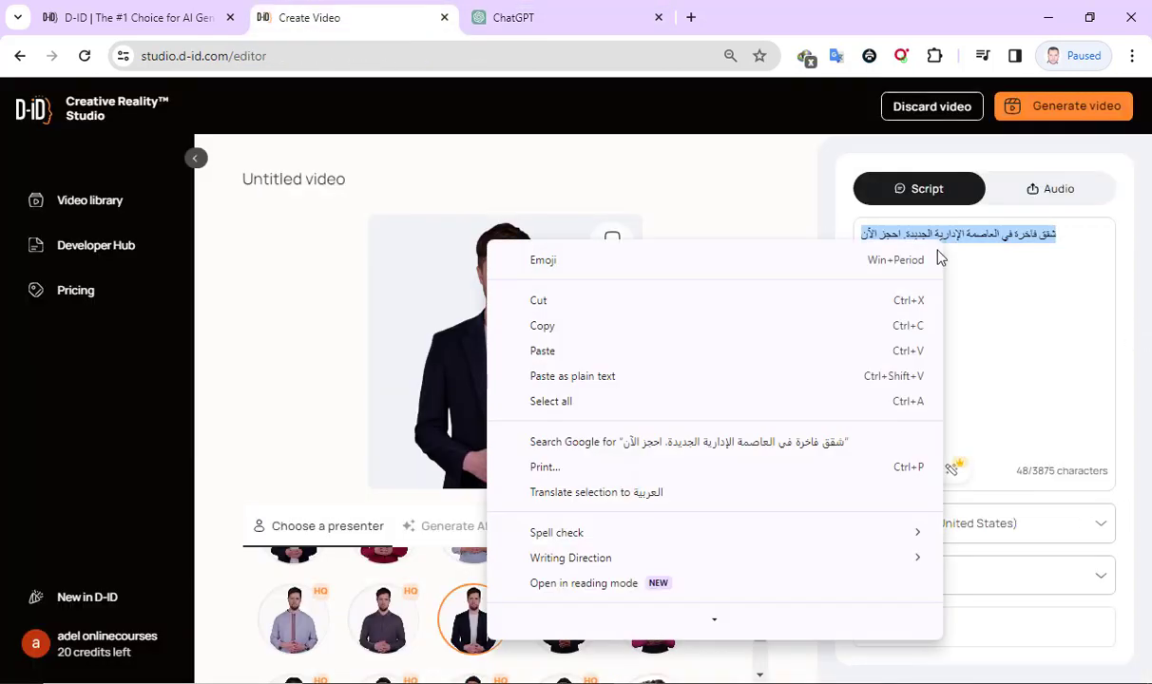
pyautogui.click(543, 350)
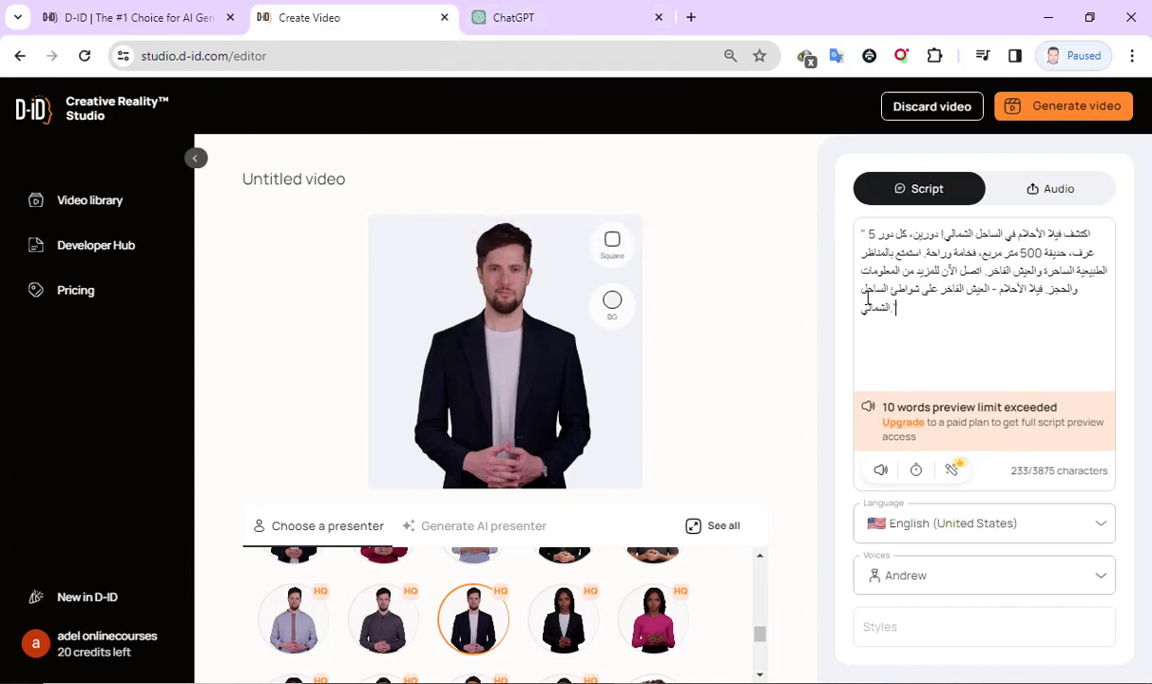
# Restore the earlier script "شقق فاخرة في العاصمة الإدارية الجديدة. احجز الآن" in place of the villa ad
pyautogui.hotkey('ctrl', 'a')
pyautogui.hotkey('ctrl', 'v')
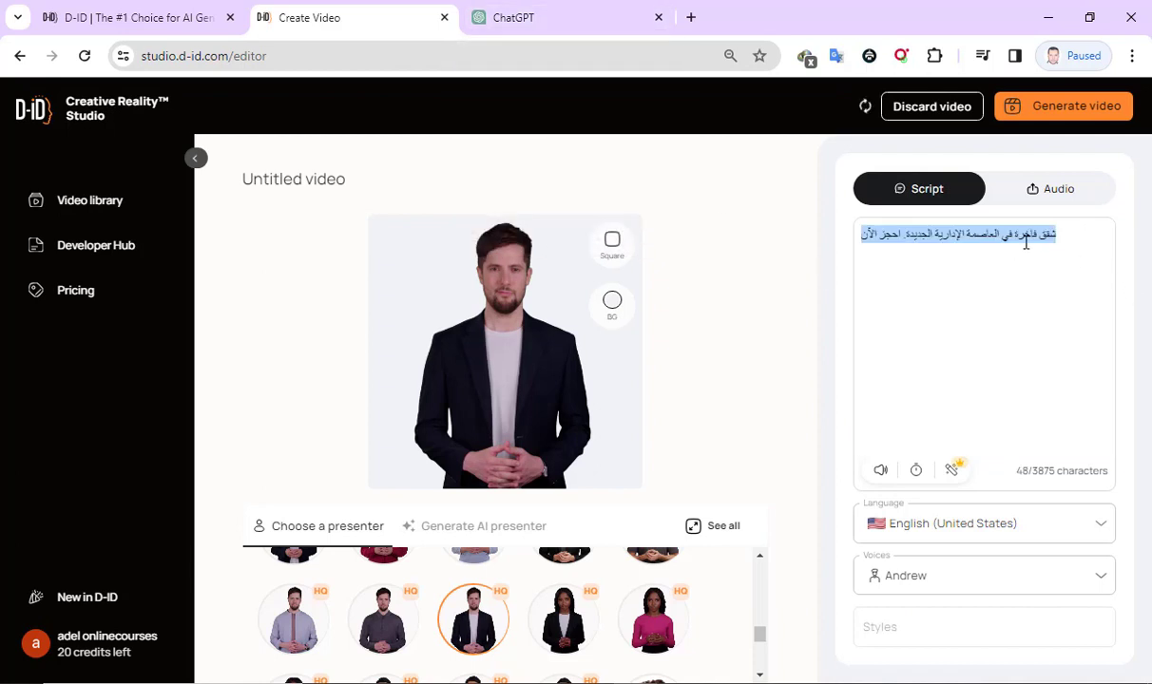
pyautogui.click(1025, 242)
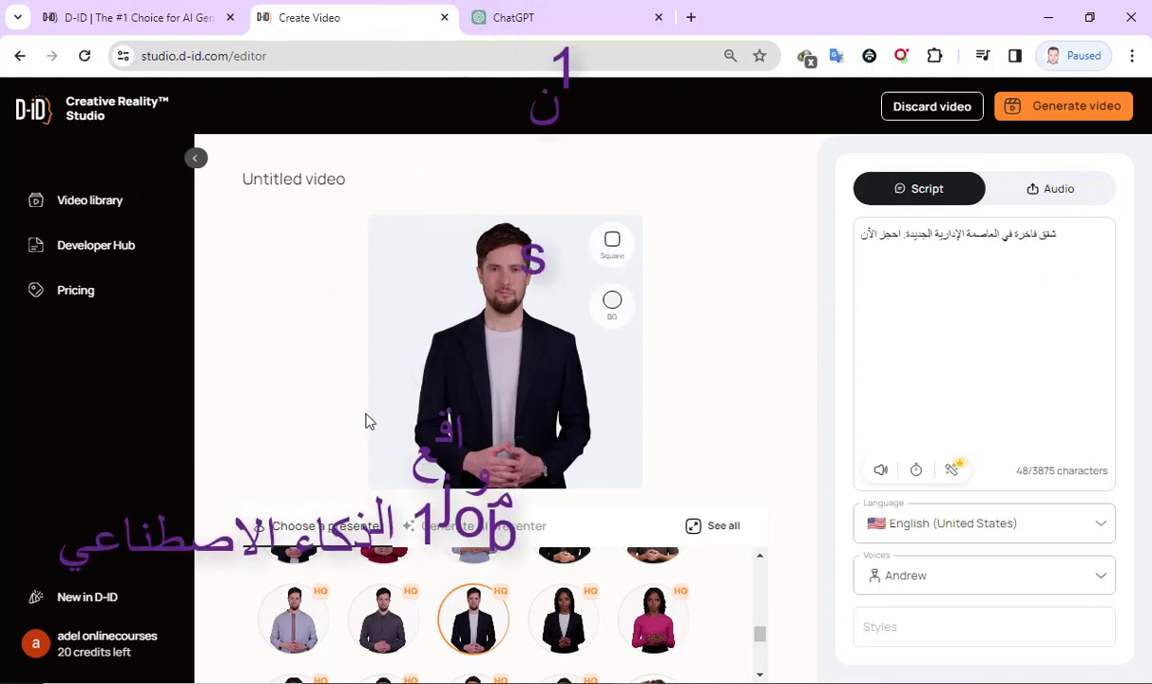
# Check the video's format options, keep Square, and set the presenter's background to bright green, hex 4AF704
pyautogui.click(612, 243)
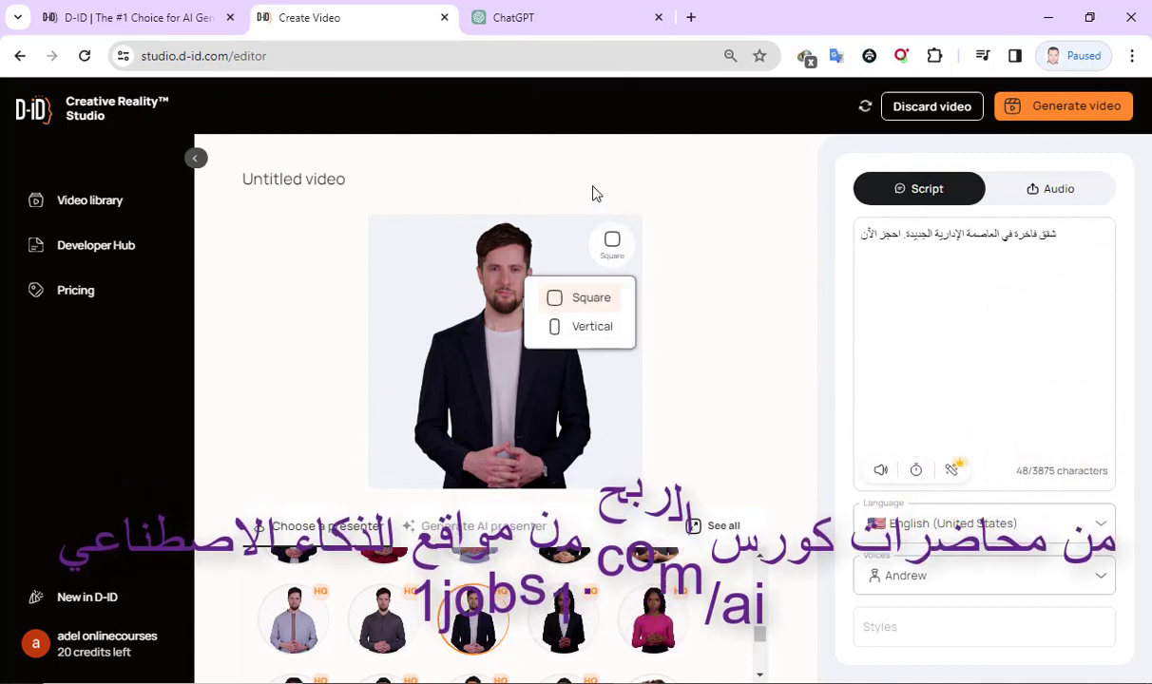
pyautogui.click(612, 243)
pyautogui.click(614, 303)
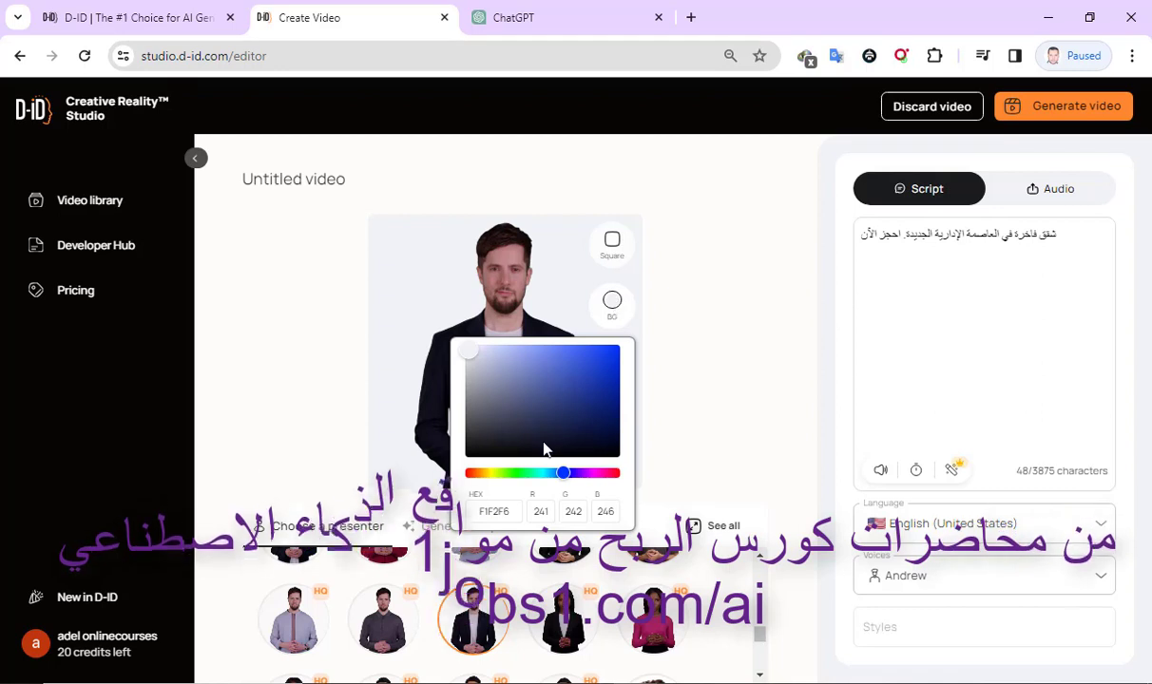
pyautogui.moveTo(567, 480); pyautogui.dragTo(510, 480)
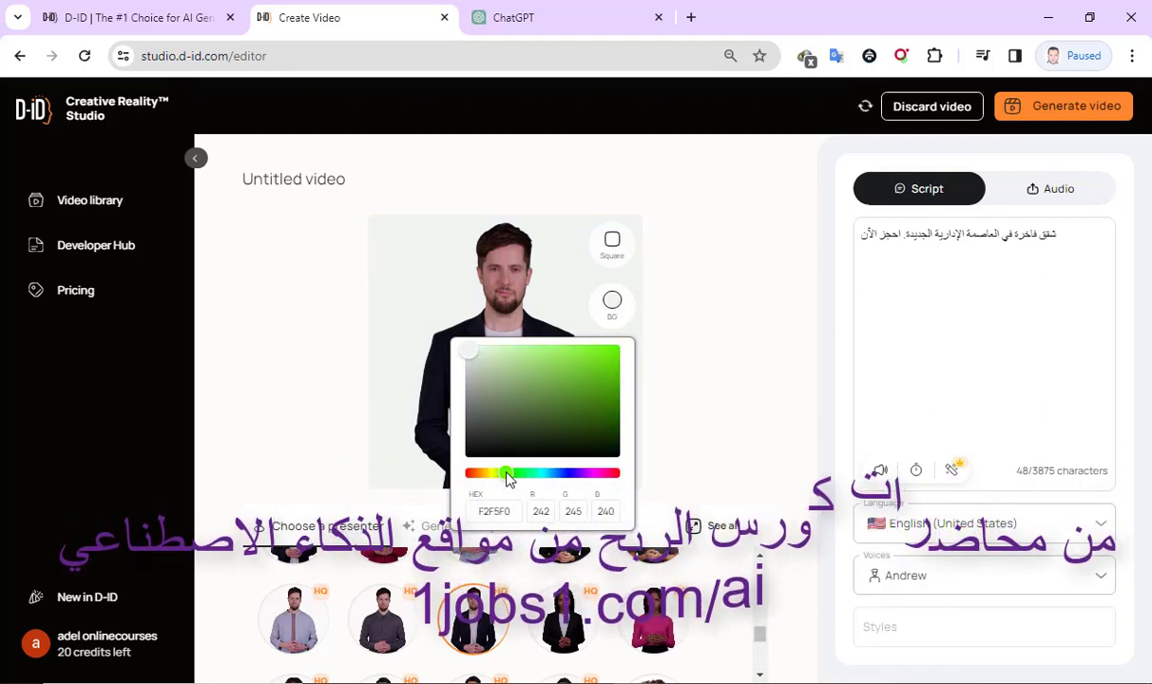
pyautogui.moveTo(473, 353); pyautogui.dragTo(620, 357)
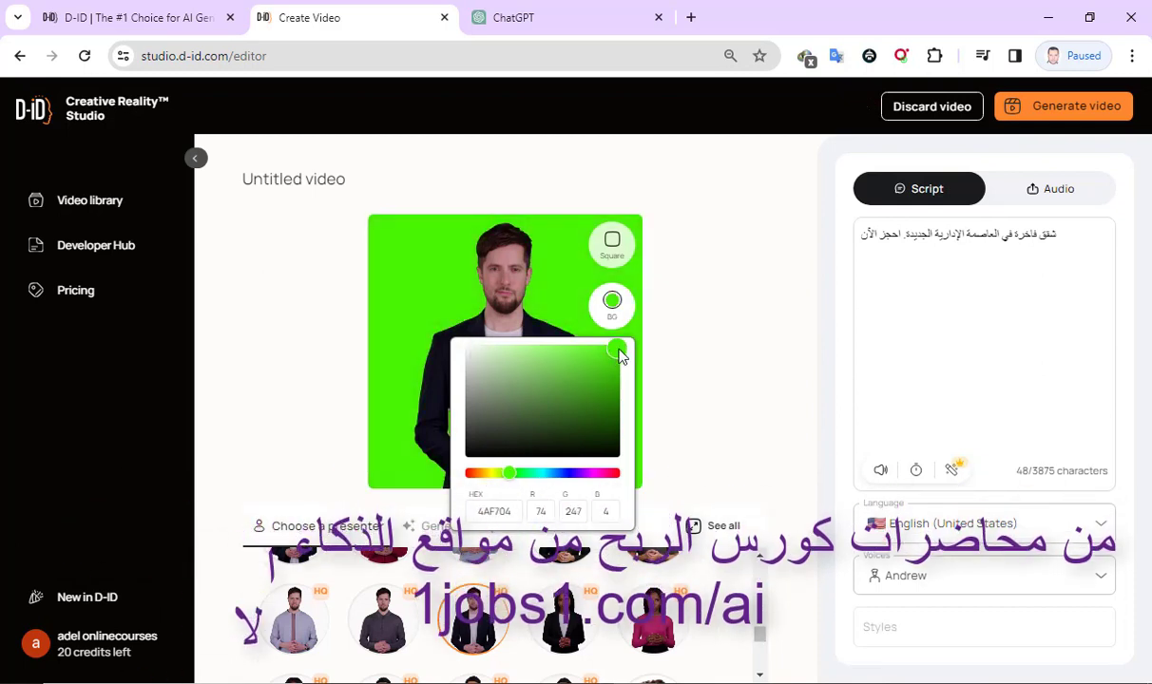
# Close the background colour picker, try generating the video, and set the script's language to Arabic (Egypt)
pyautogui.click(650, 232)
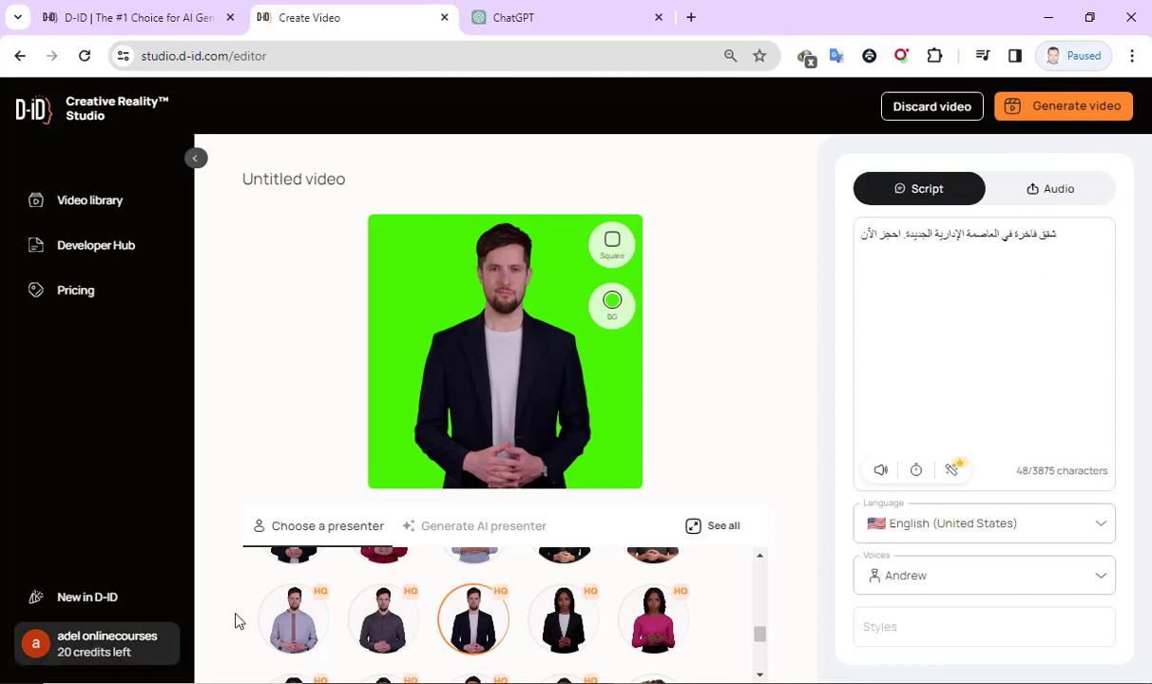
pyautogui.click(1068, 118)
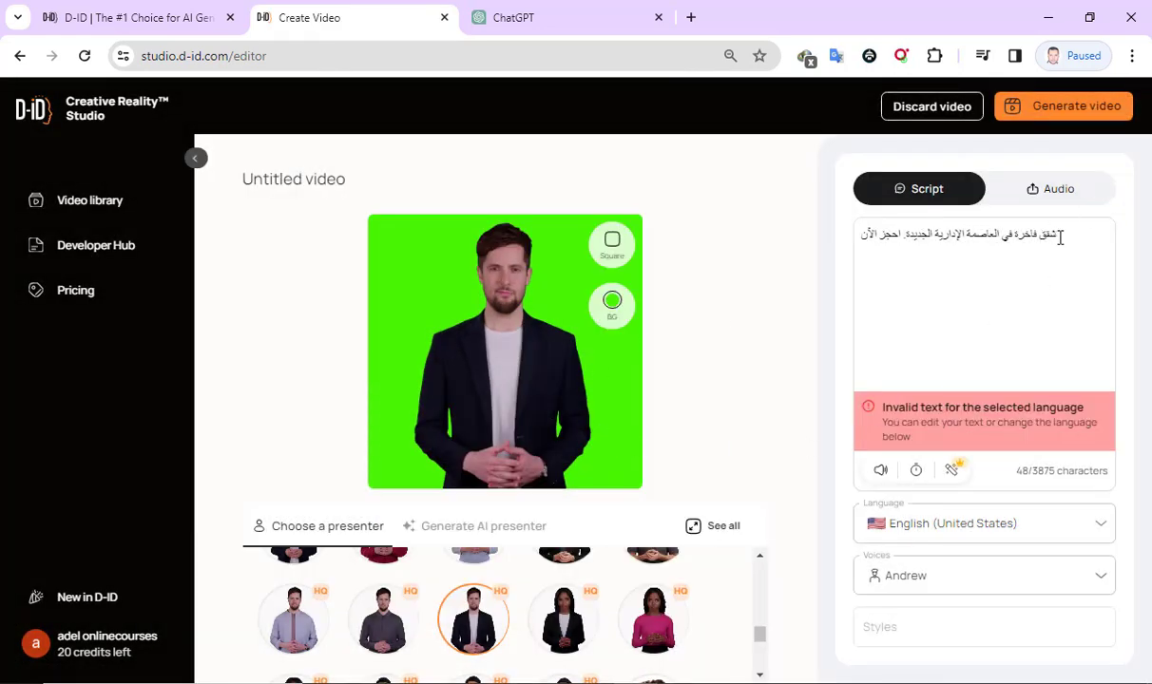
pyautogui.moveTo(1060, 237); pyautogui.dragTo(830, 255)
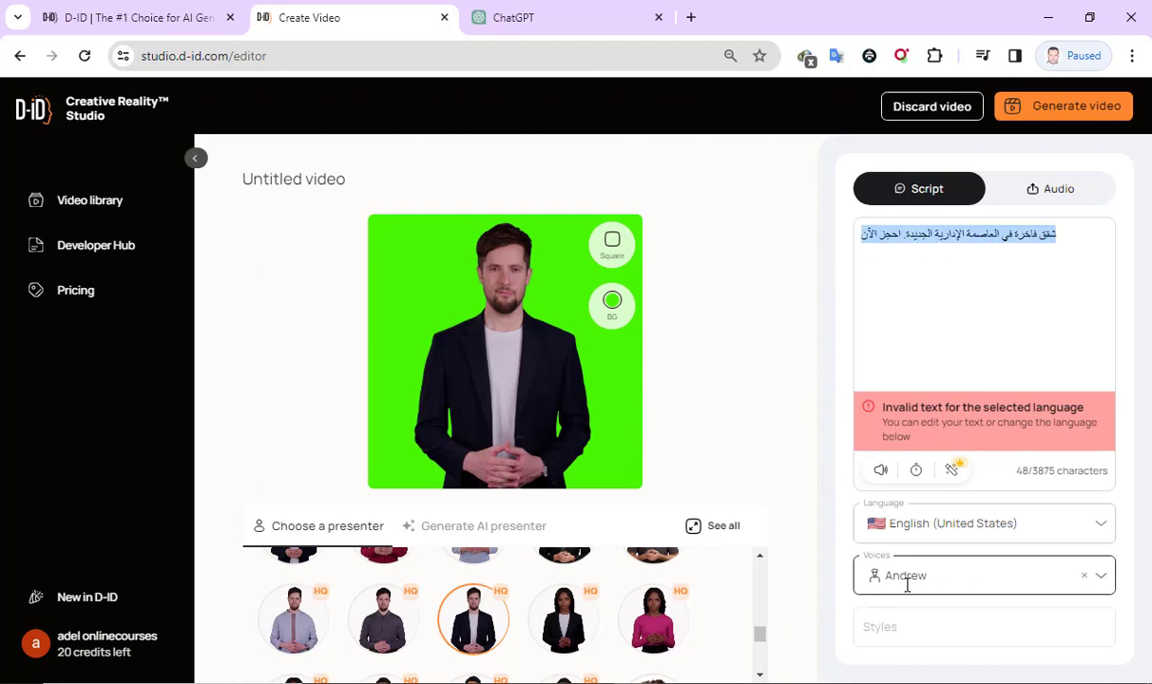
pyautogui.click(1100, 524)
pyautogui.moveTo(1106, 347); pyautogui.dragTo(1108, 271)
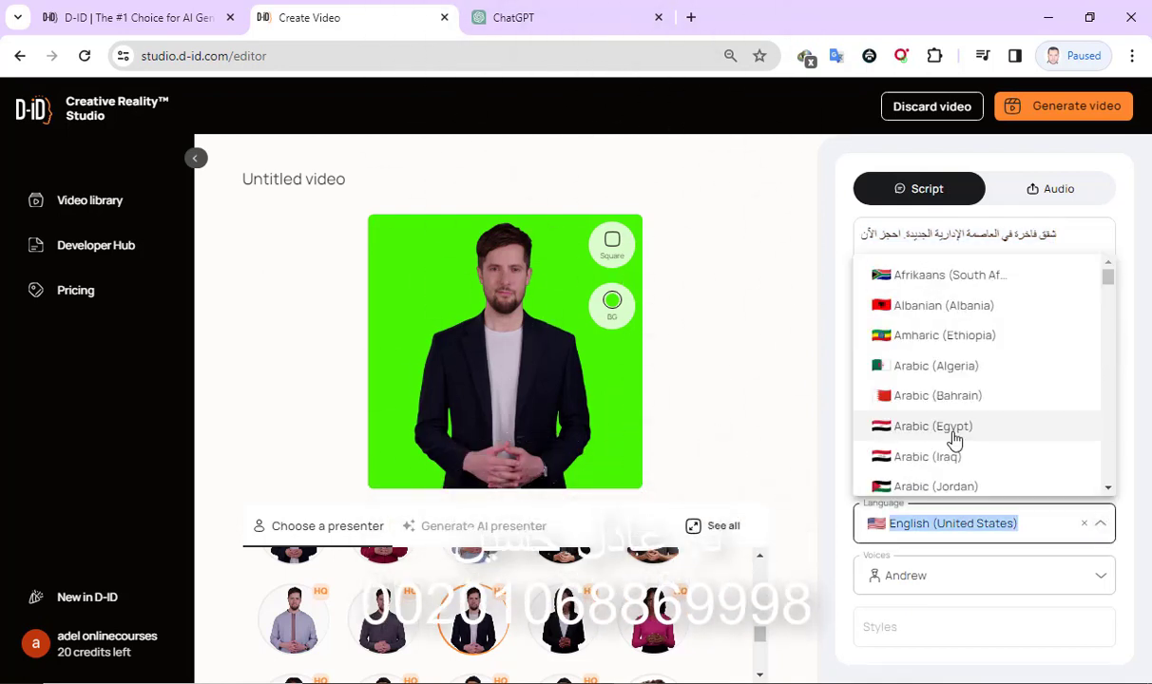
pyautogui.click(955, 428)
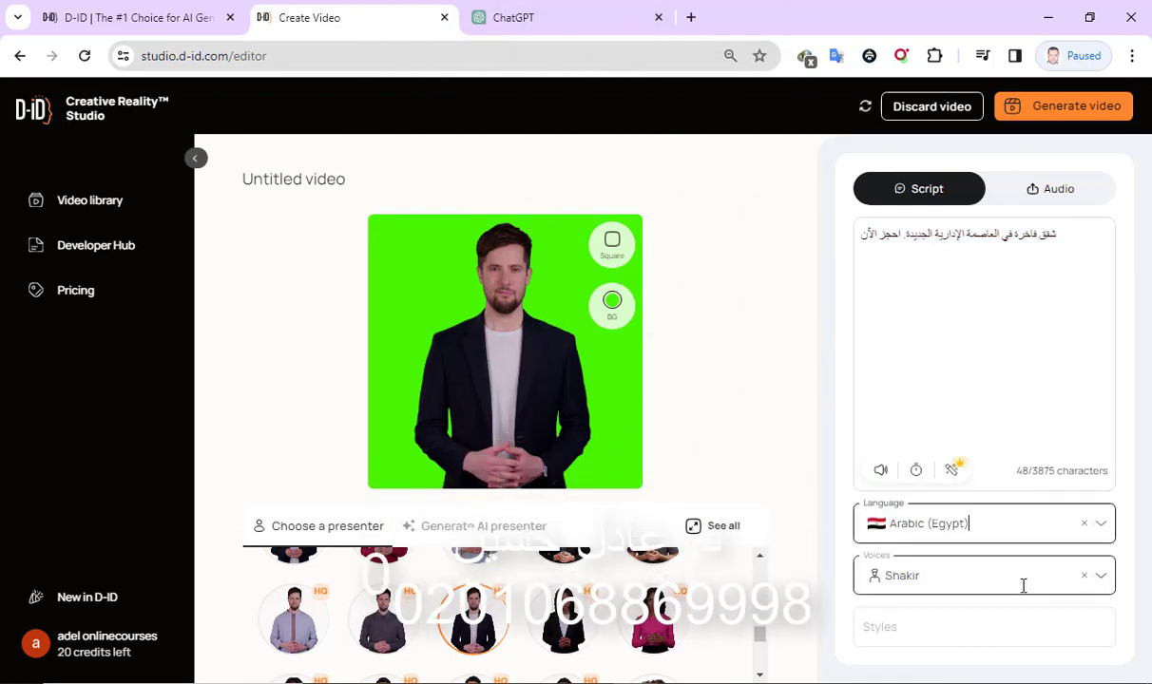
# Check the available Arabic voices, keep Shakir, and generate the untitled video
pyautogui.click(1099, 577)
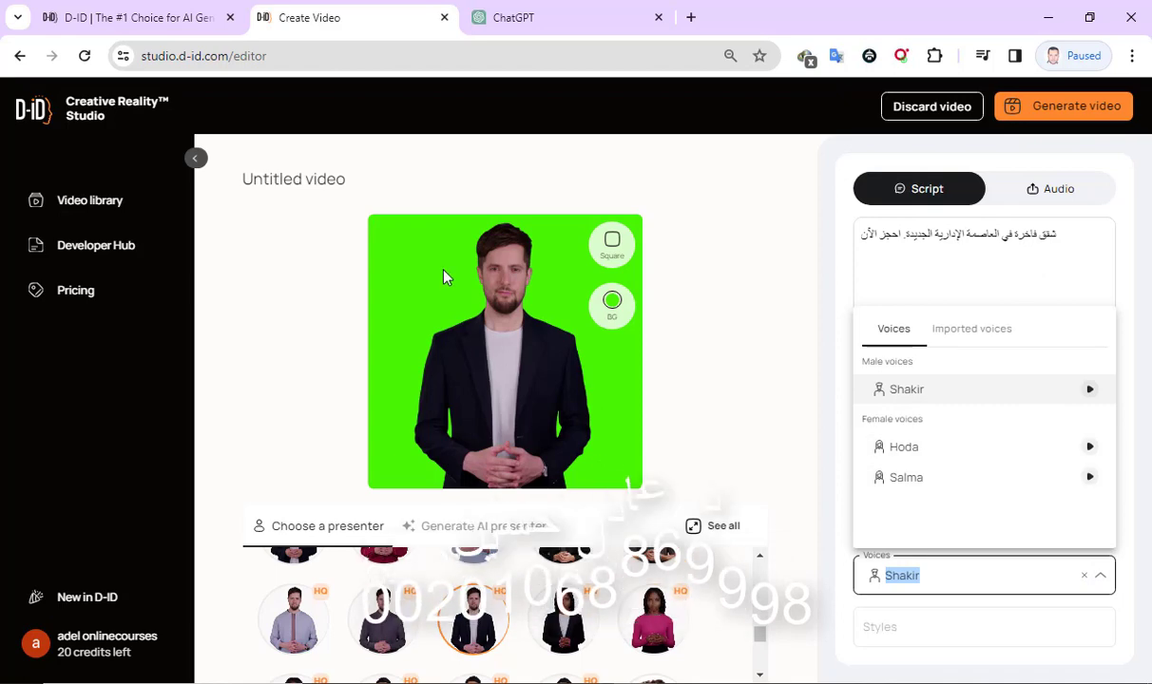
pyautogui.click(739, 196)
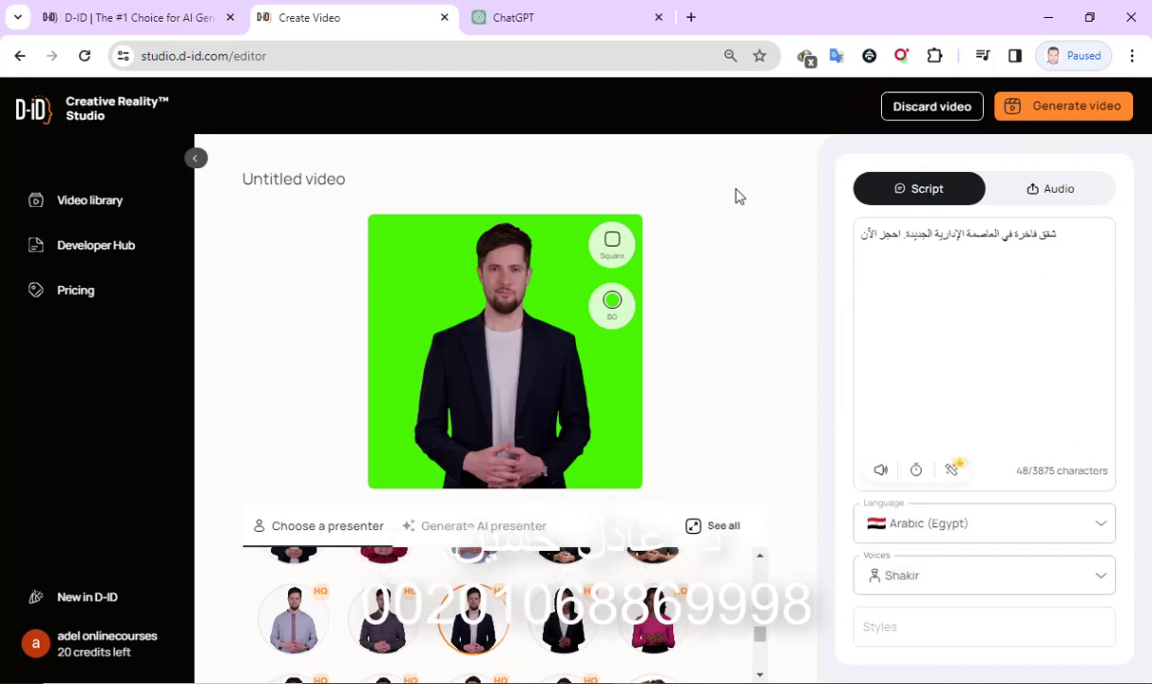
pyautogui.click(1076, 108)
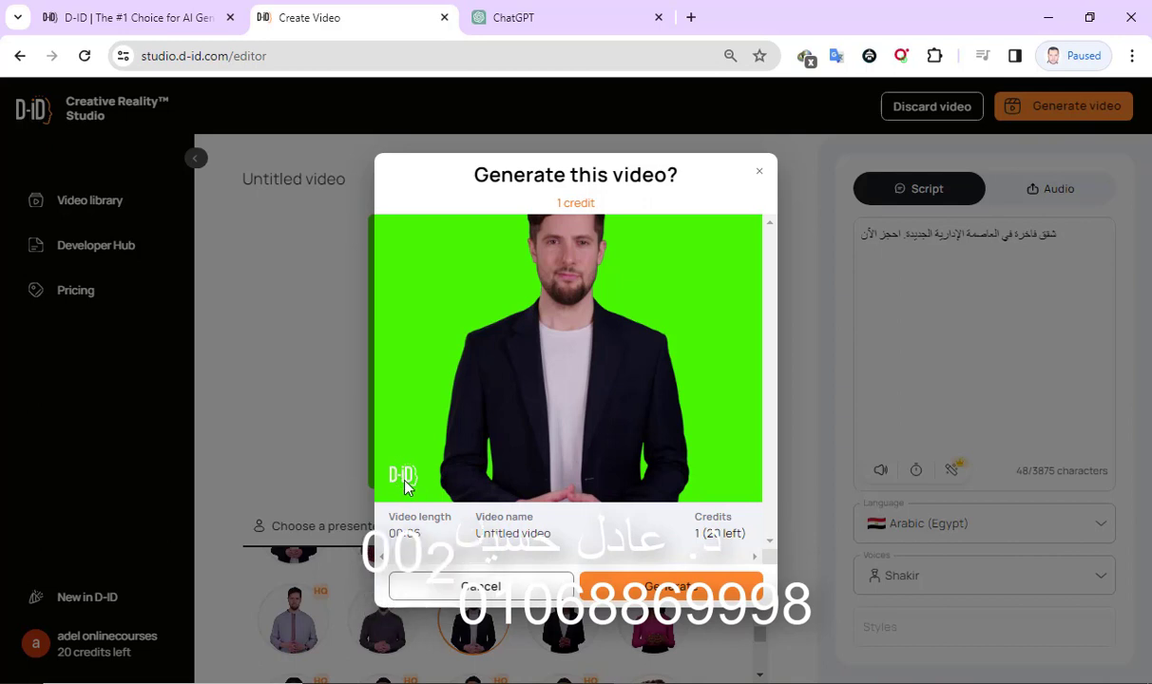
pyautogui.click(682, 592)
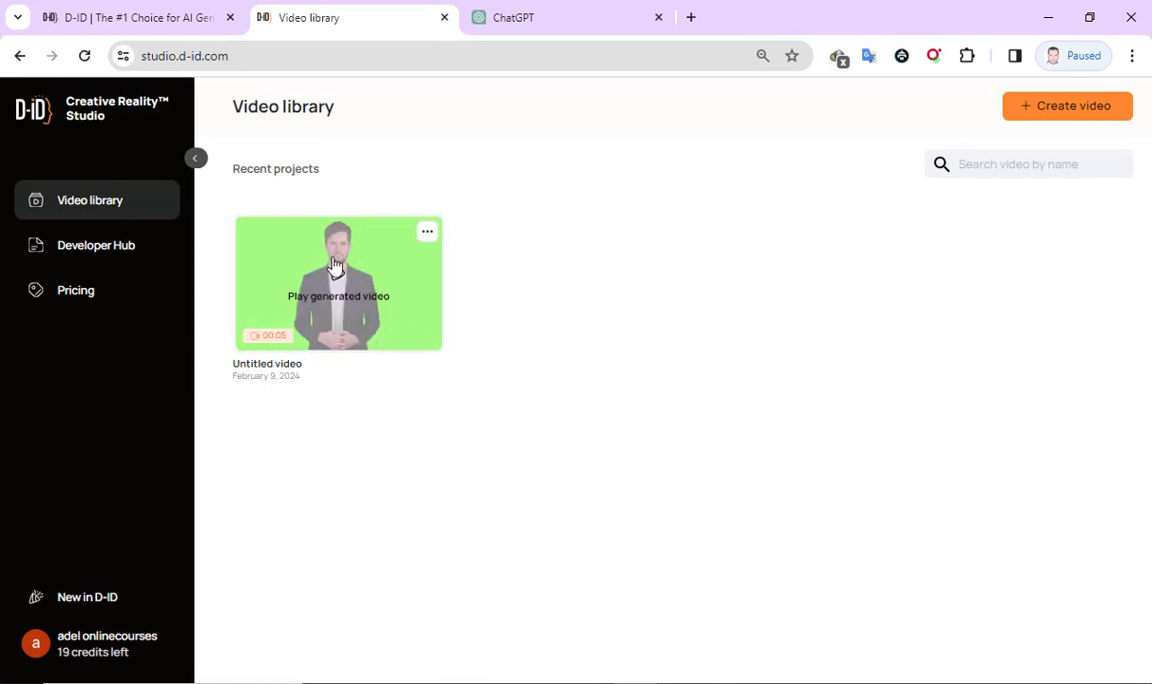
# Play the generated untitled video from the video library and download it
pyautogui.moveTo(432, 248)
pyautogui.click(428, 232)
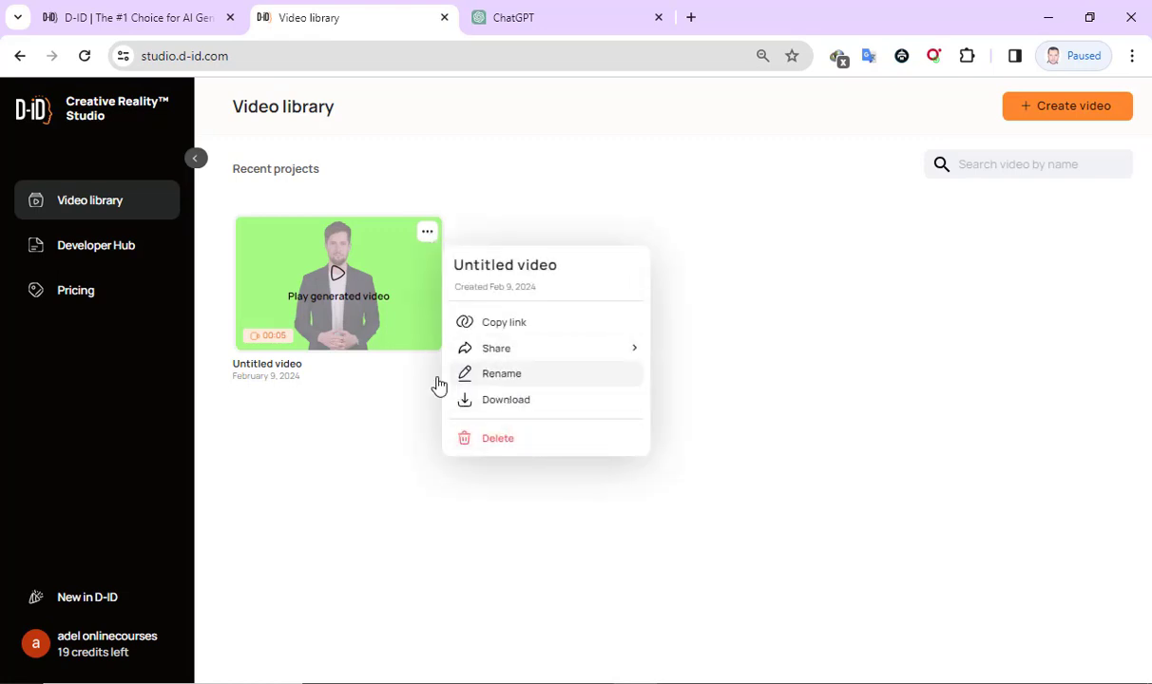
pyautogui.click(394, 178)
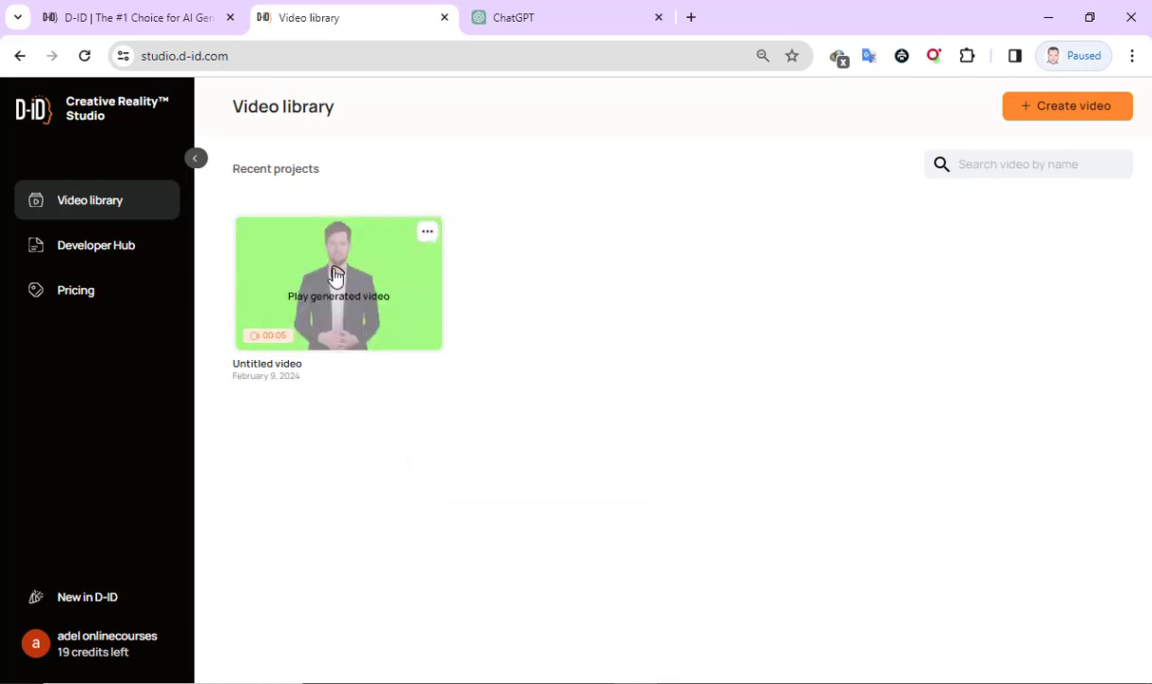
pyautogui.click(335, 273)
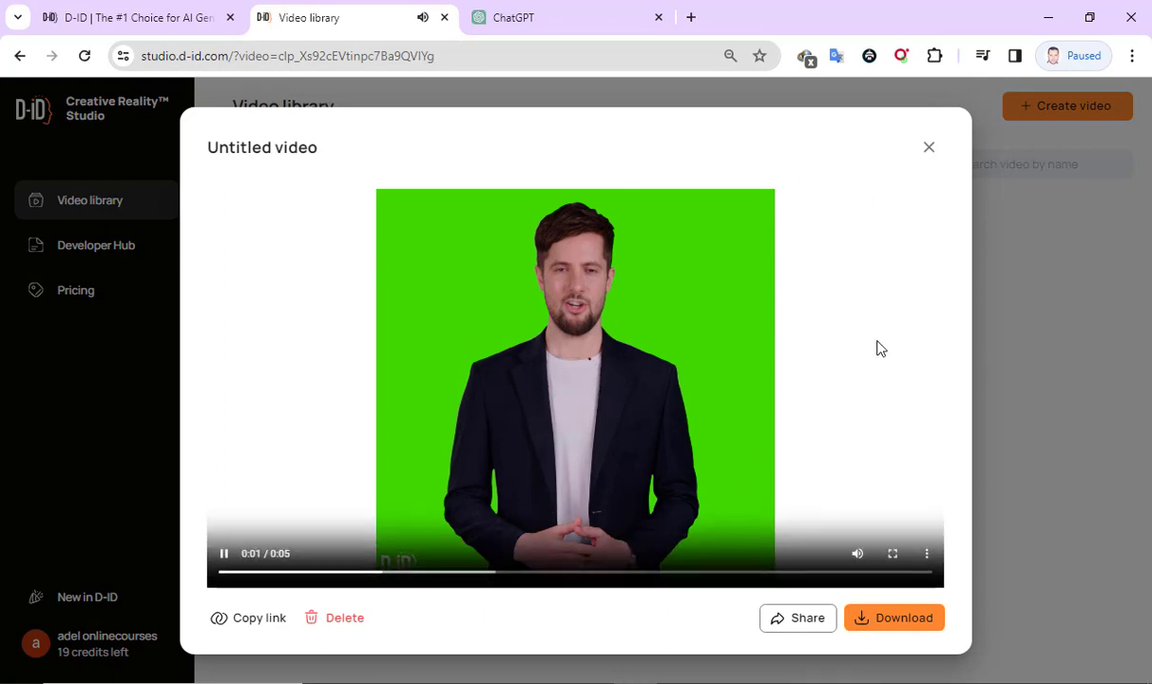
pyautogui.moveTo(860, 559)
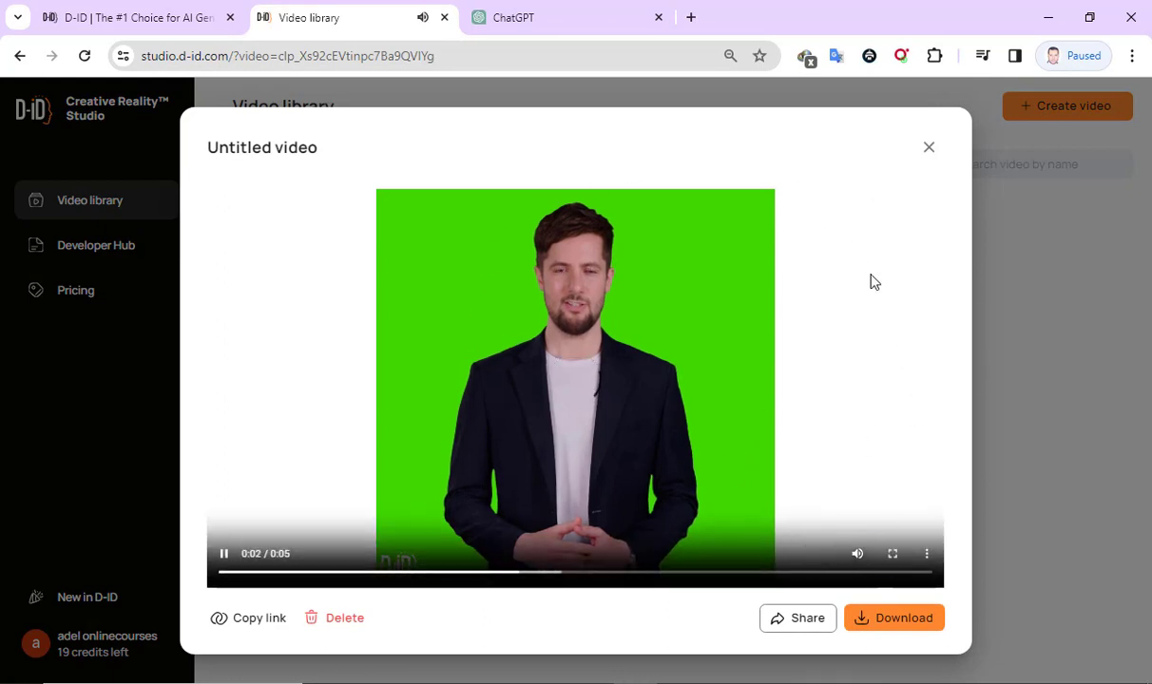
pyautogui.click(886, 618)
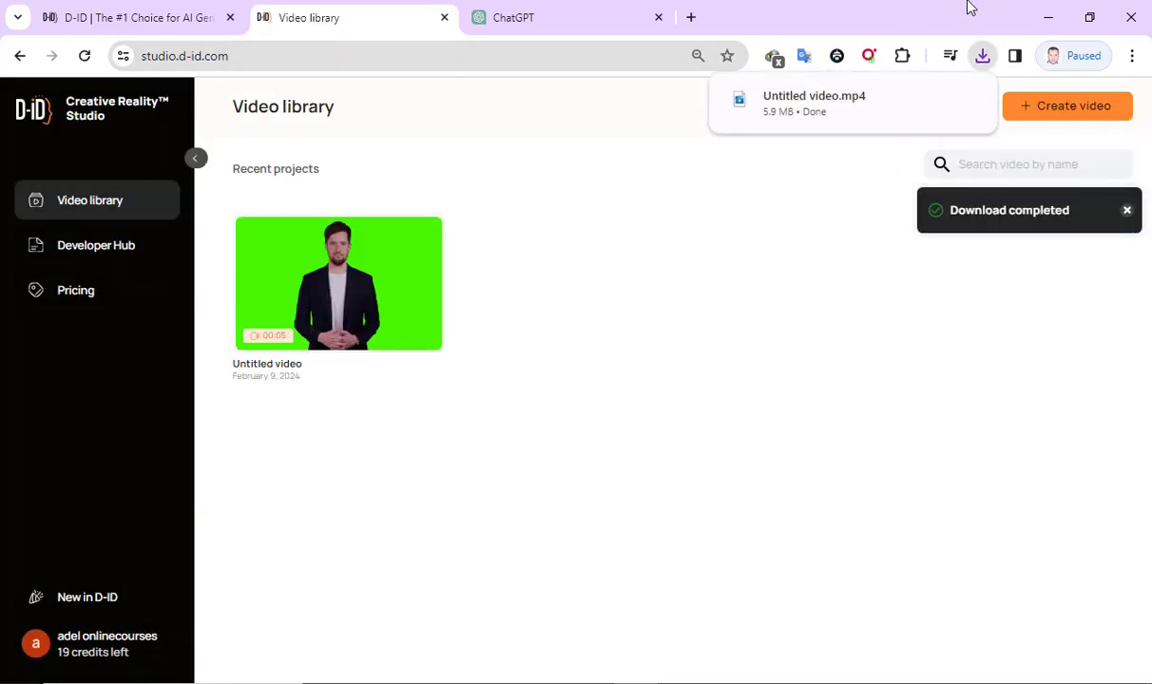
# Play the downloaded "Untitled video" maximized from the Downloads folder, close the player, and dismiss the multiple-download permission request
pyautogui.click(983, 57)
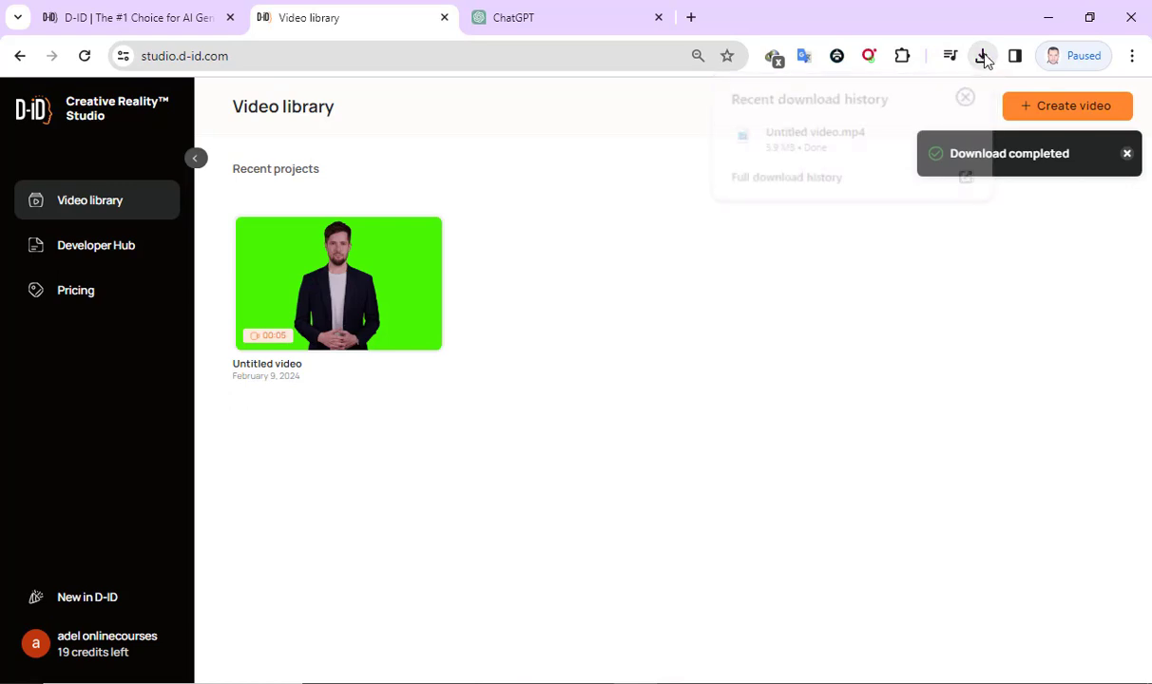
pyautogui.click(934, 138)
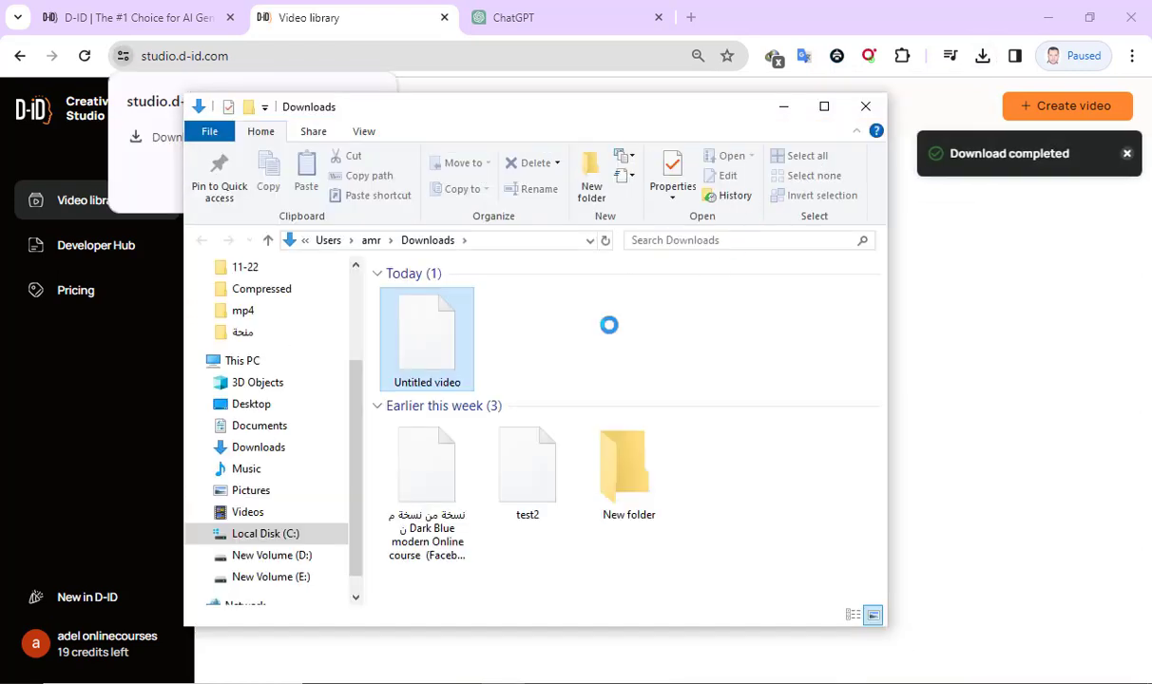
pyautogui.doubleClick(427, 335)
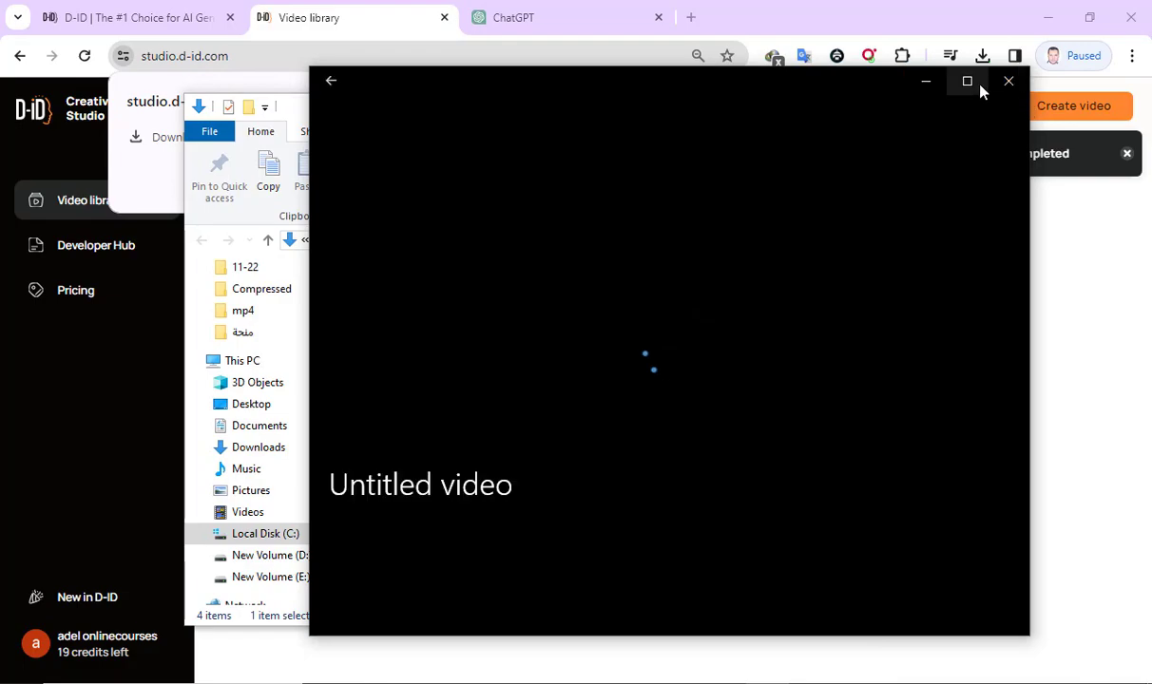
pyautogui.click(967, 82)
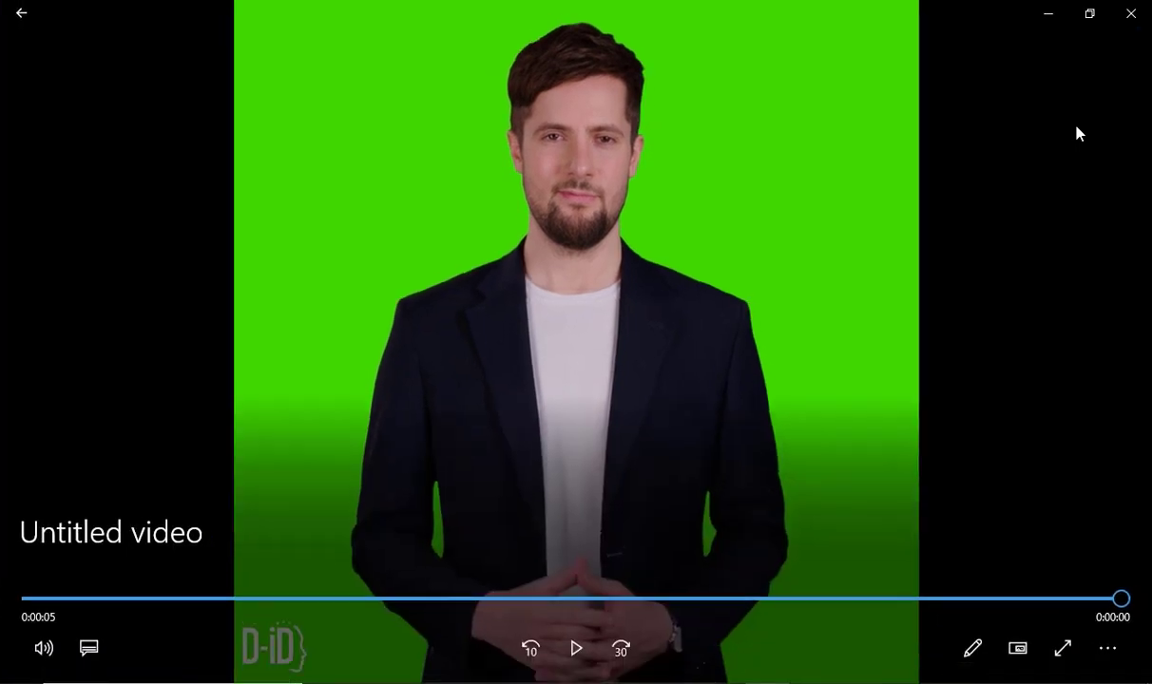
pyautogui.click(1133, 17)
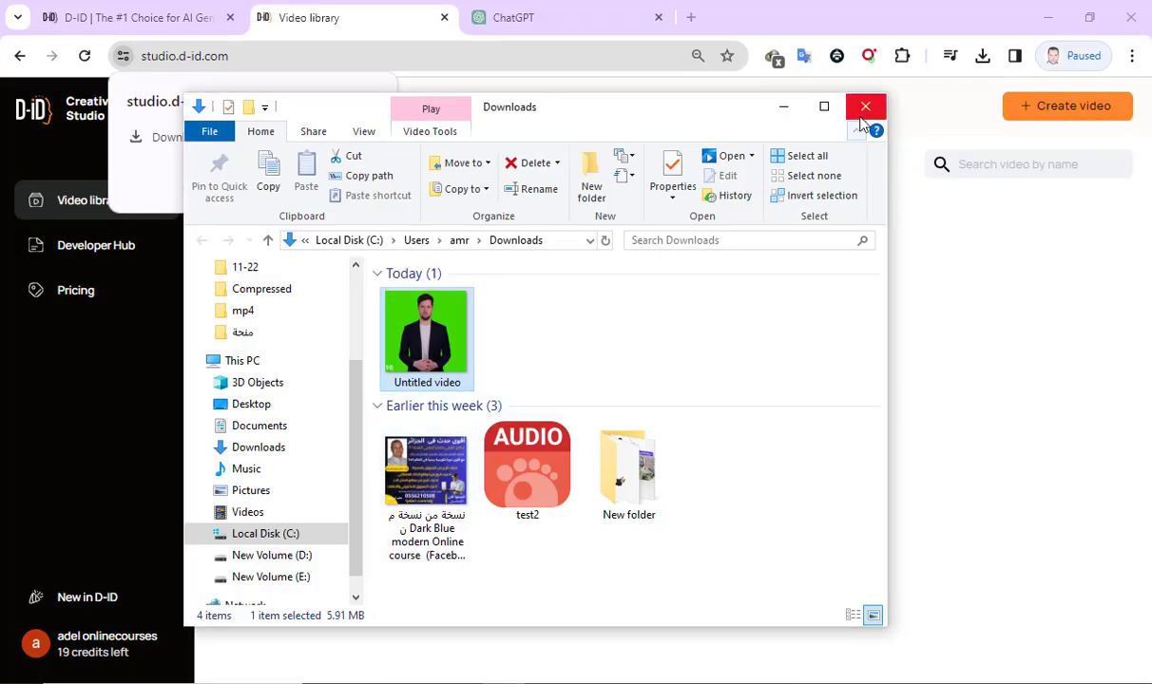
pyautogui.click(785, 107)
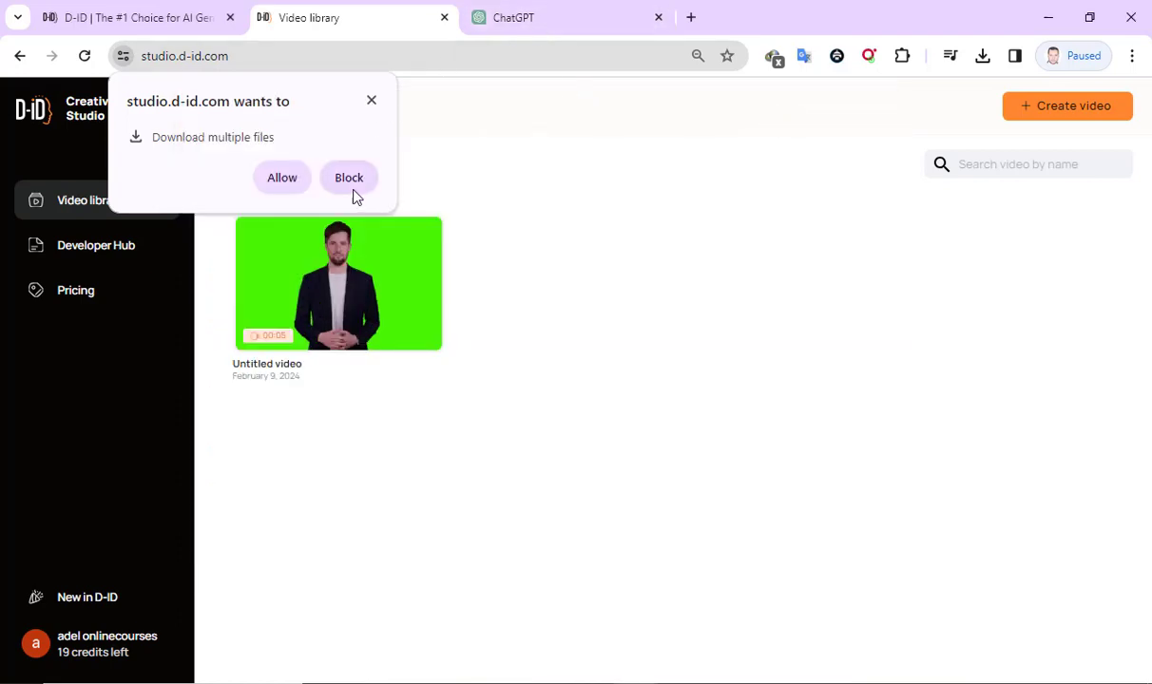
pyautogui.click(371, 101)
# Copy ChatGPT's shortened villa ad and bring it into the Text to Speech page of elevenlabs.io in a new tab
pyautogui.click(529, 24)
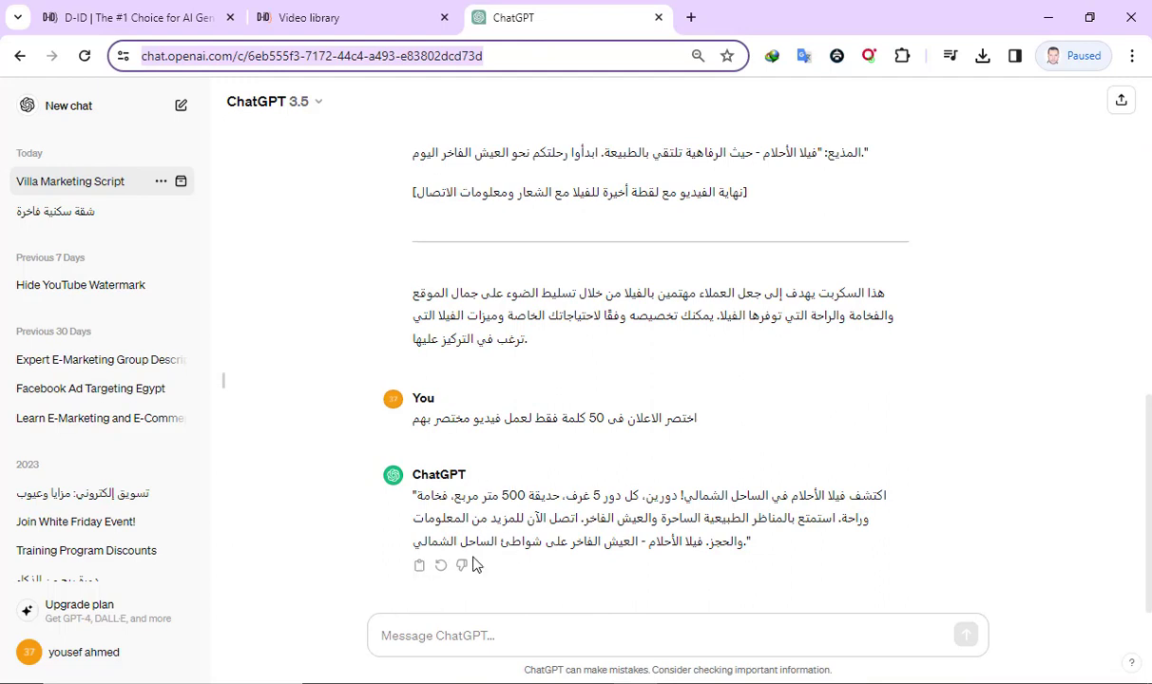
pyautogui.click(419, 567)
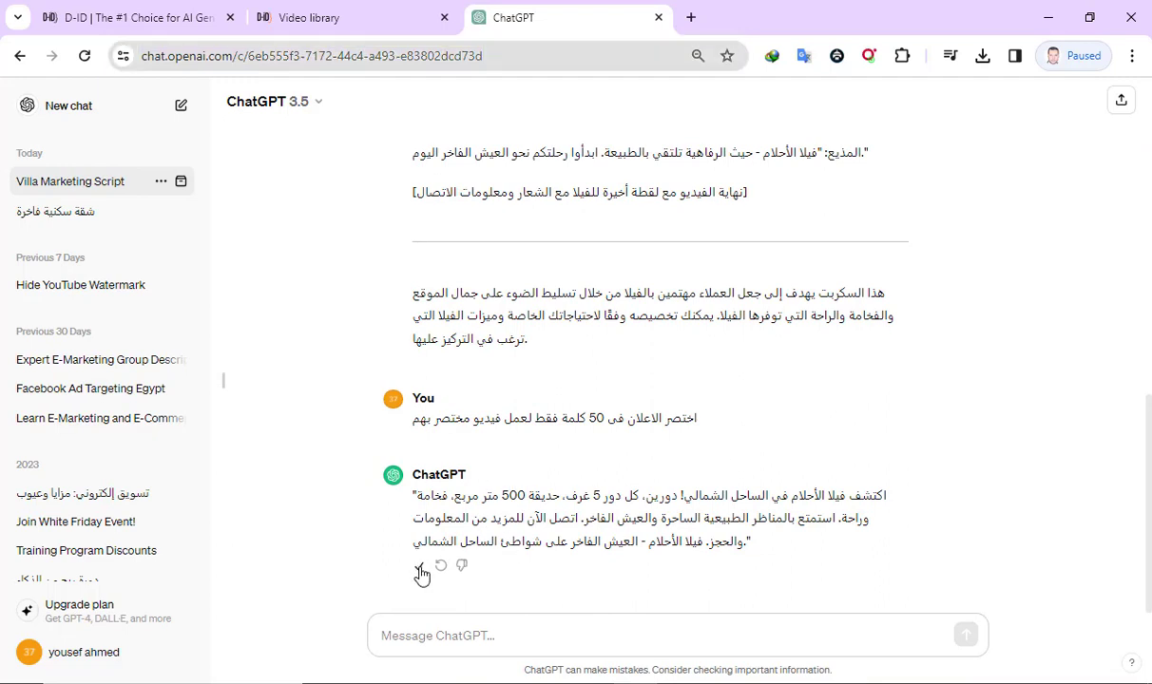
pyautogui.click(691, 17)
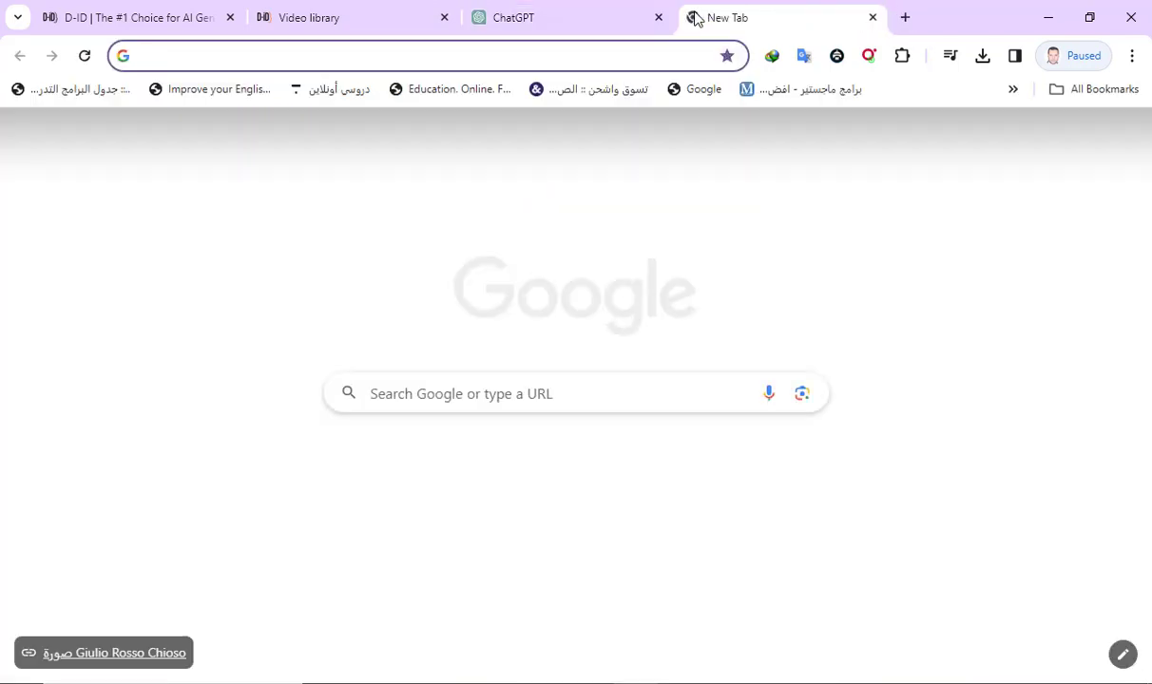
pyautogui.write('ele')
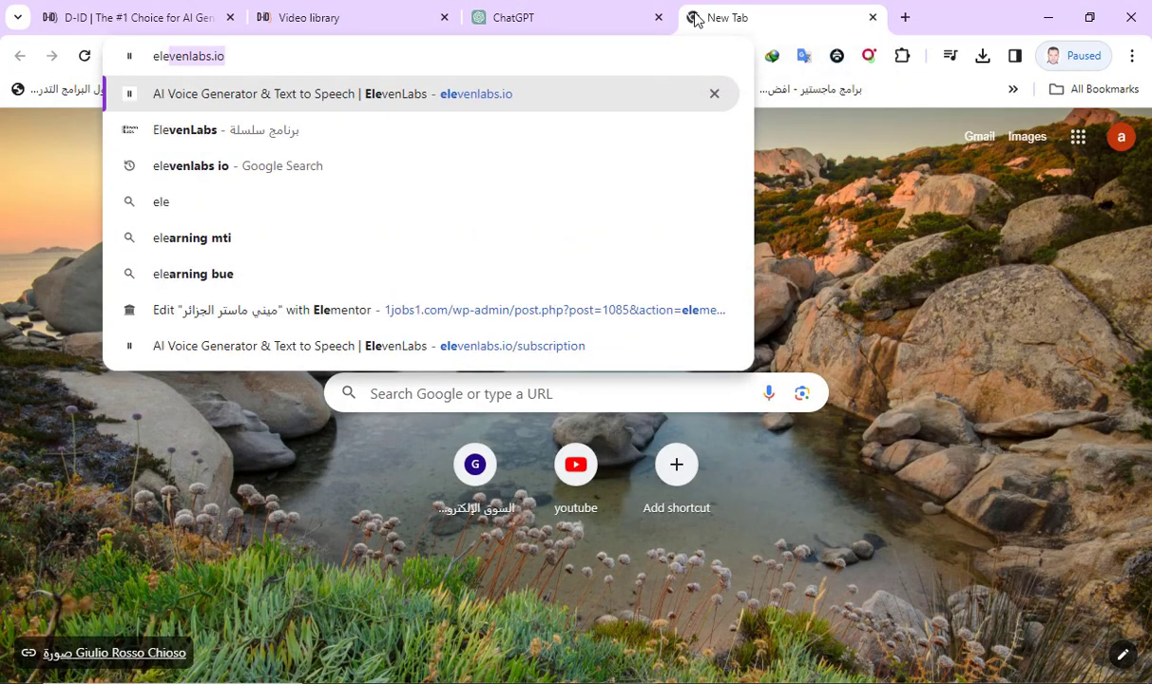
pyautogui.press('Return')
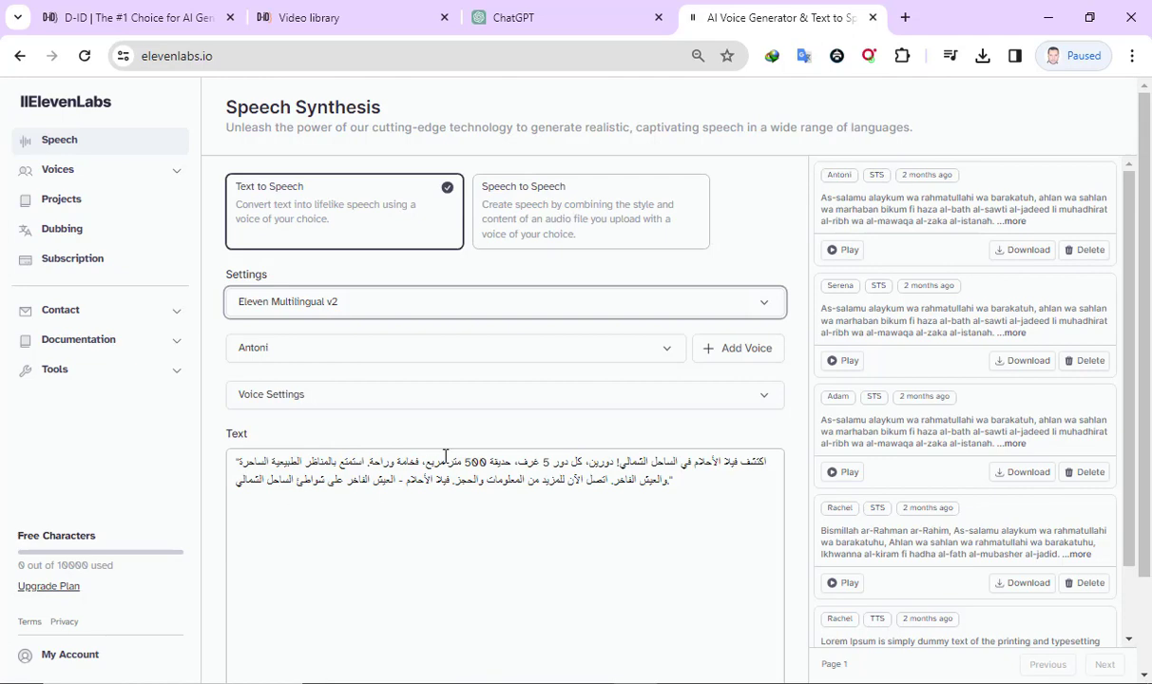
# Keep the Eleven Multilingual v2 model, choose the Adam voice, generate the ad's speech, and pause its playback after listening
pyautogui.click(371, 302)
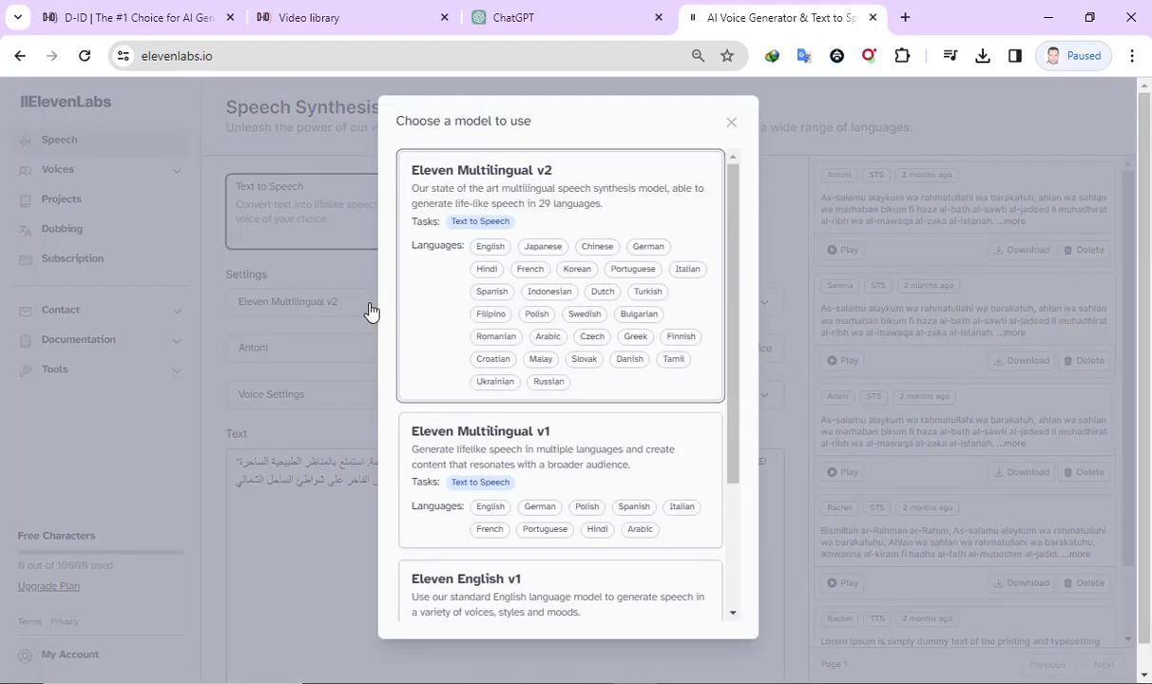
pyautogui.click(554, 343)
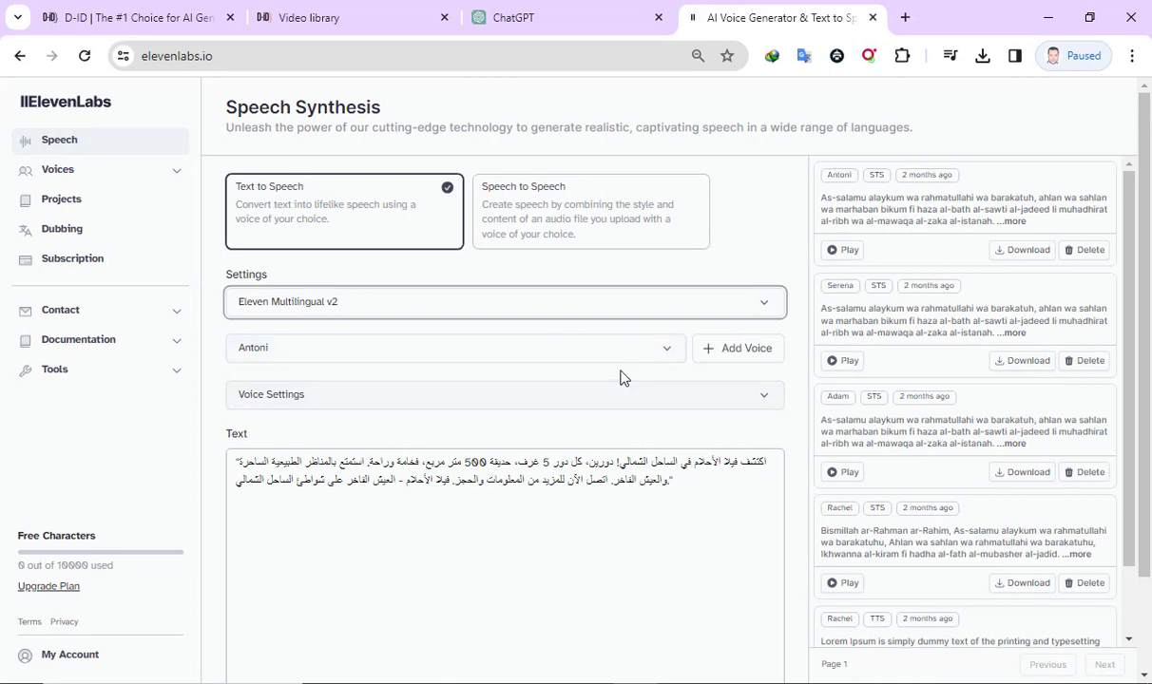
pyautogui.click(670, 354)
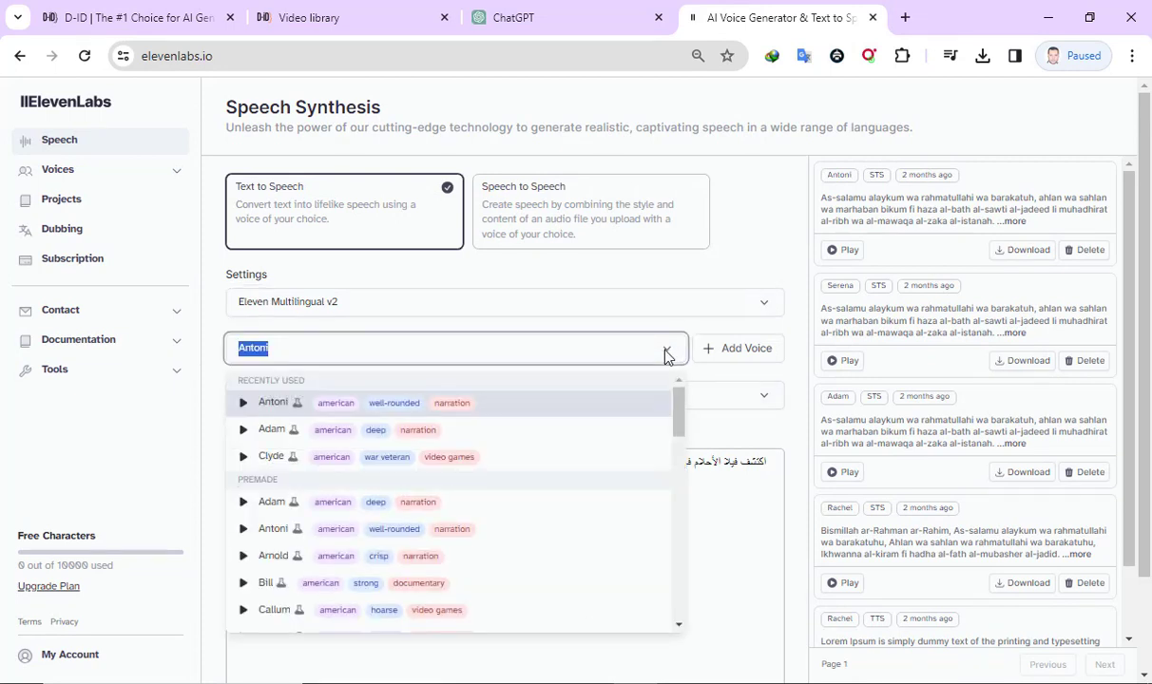
pyautogui.click(300, 507)
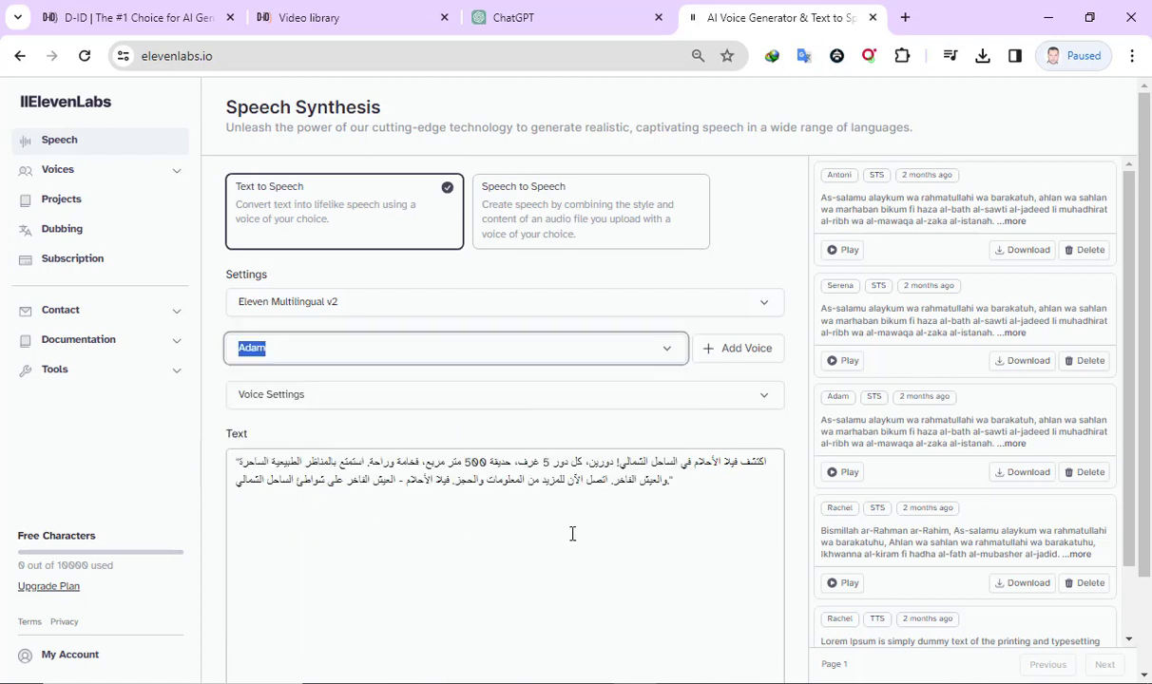
pyautogui.scroll(-2, 572, 534)
pyautogui.click(526, 656)
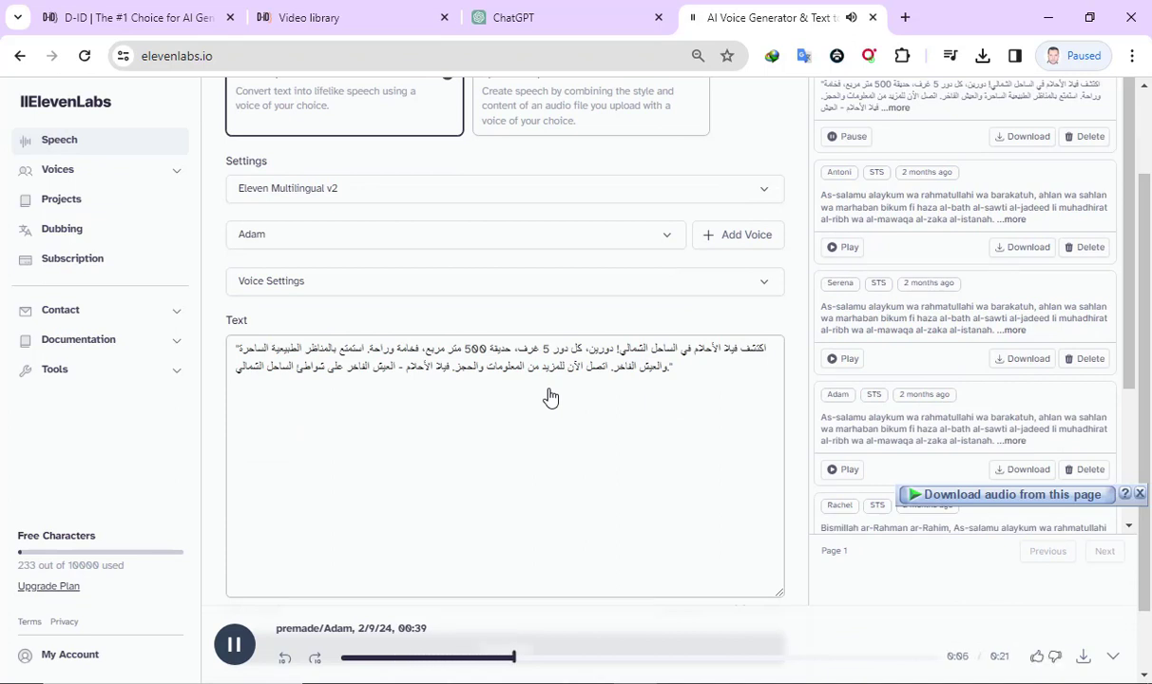
pyautogui.click(233, 650)
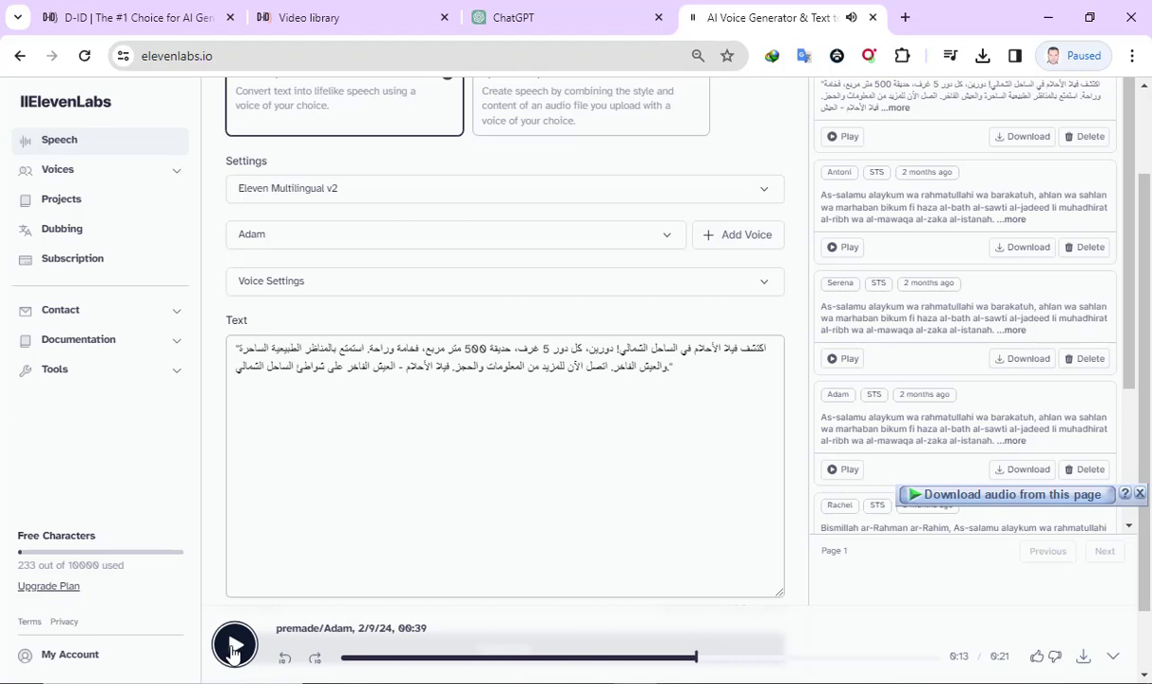
# Switch the villa ad text to right-to-left direction and delete its opening quotation mark
pyautogui.click(542, 371)
pyautogui.hotkey('ctrl', 'shift')
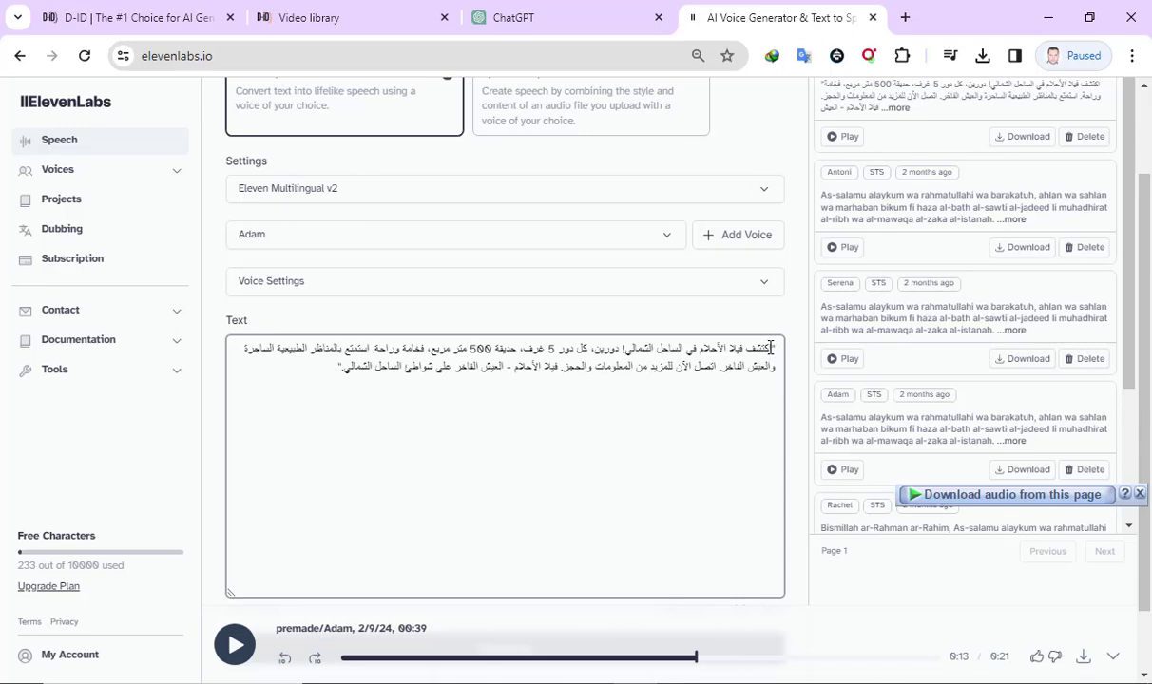
pyautogui.press('BackSpace')
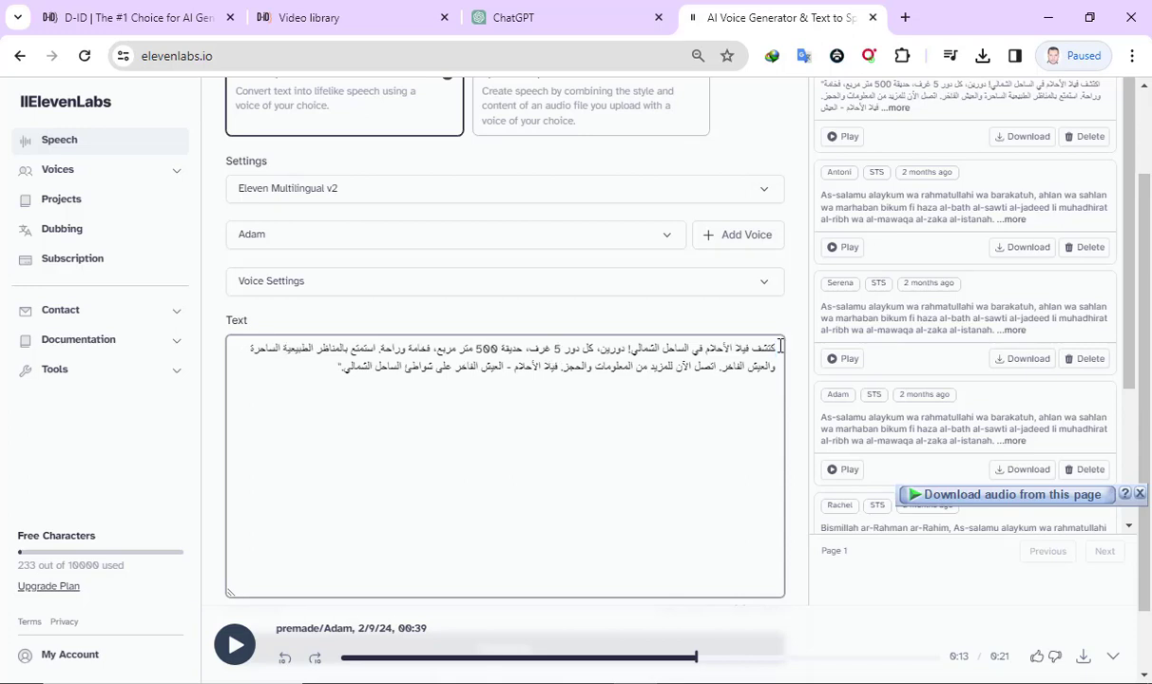